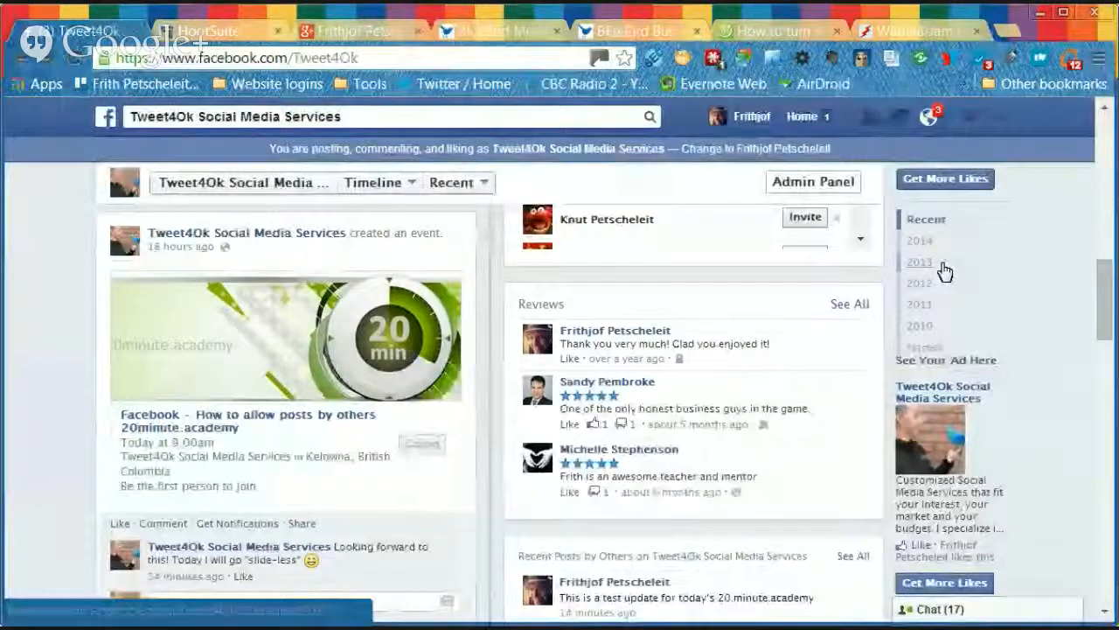
- Examine the page's cover area, timeline posts, reviews and the Recent Posts by Others section
scroll(1020, 325, up, 5)
scroll(1023, 325, up, 2)
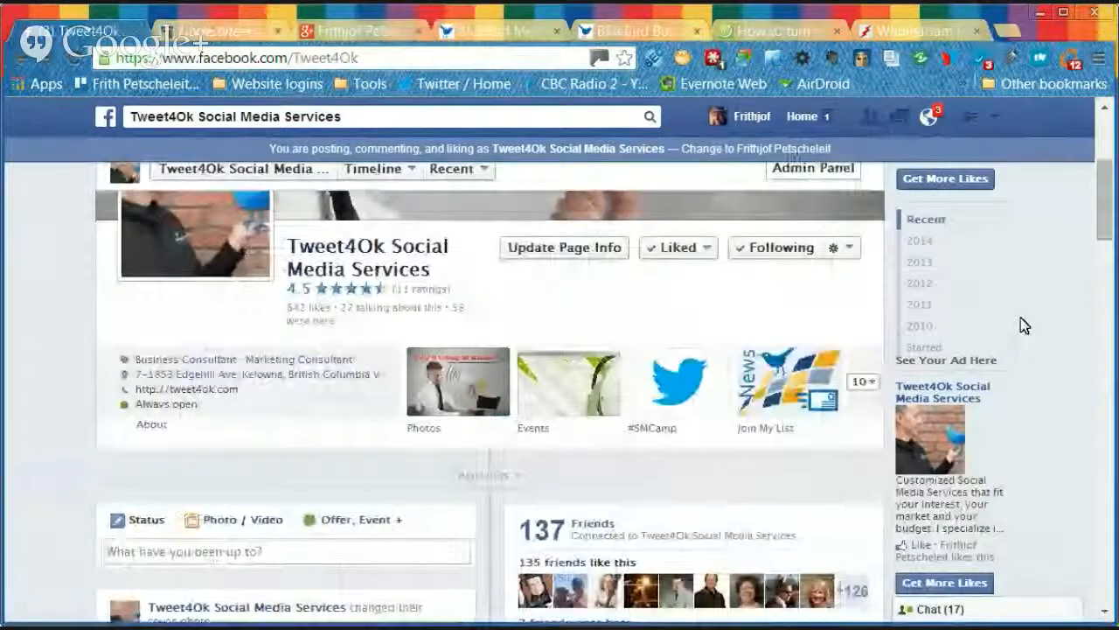
scroll(1023, 325, up, 3)
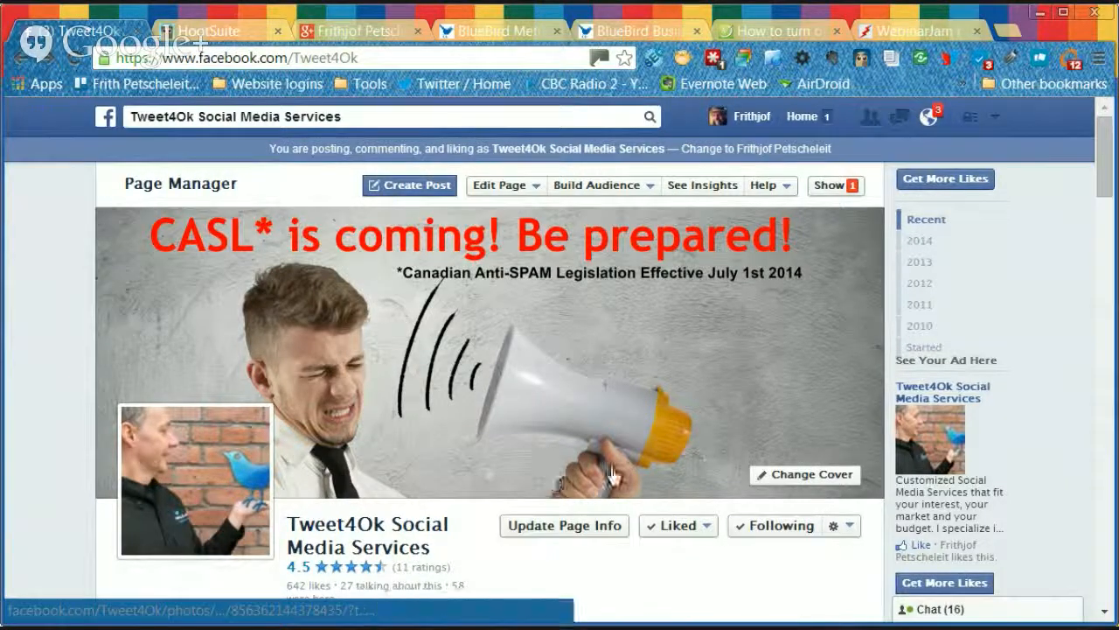
scroll(719, 572, down, 1)
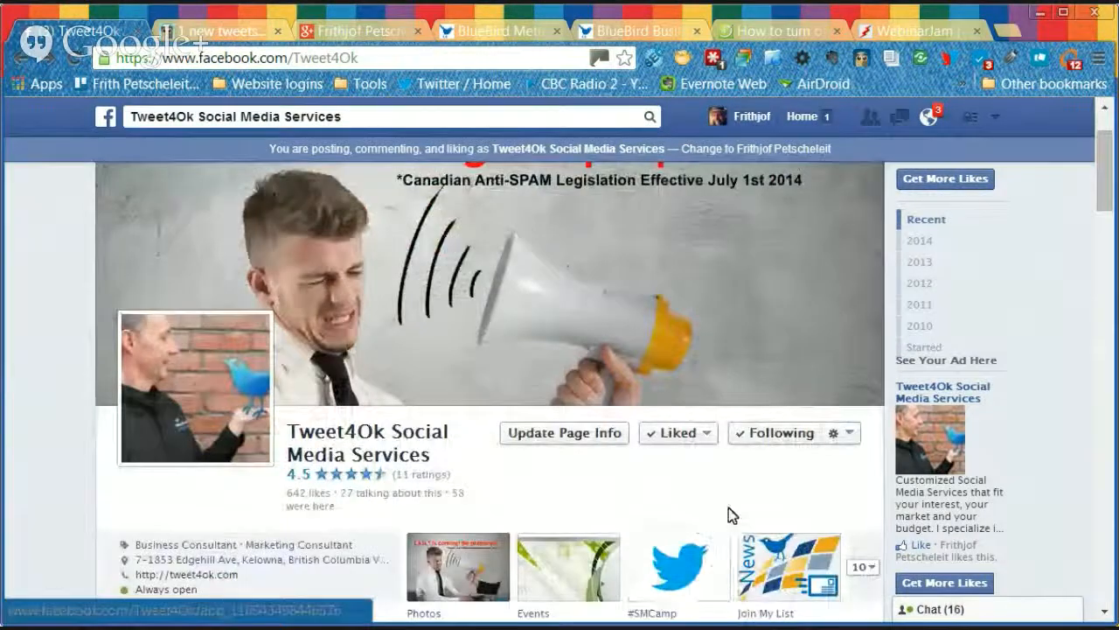
scroll(705, 503, down, 1)
scroll(656, 564, down, 4)
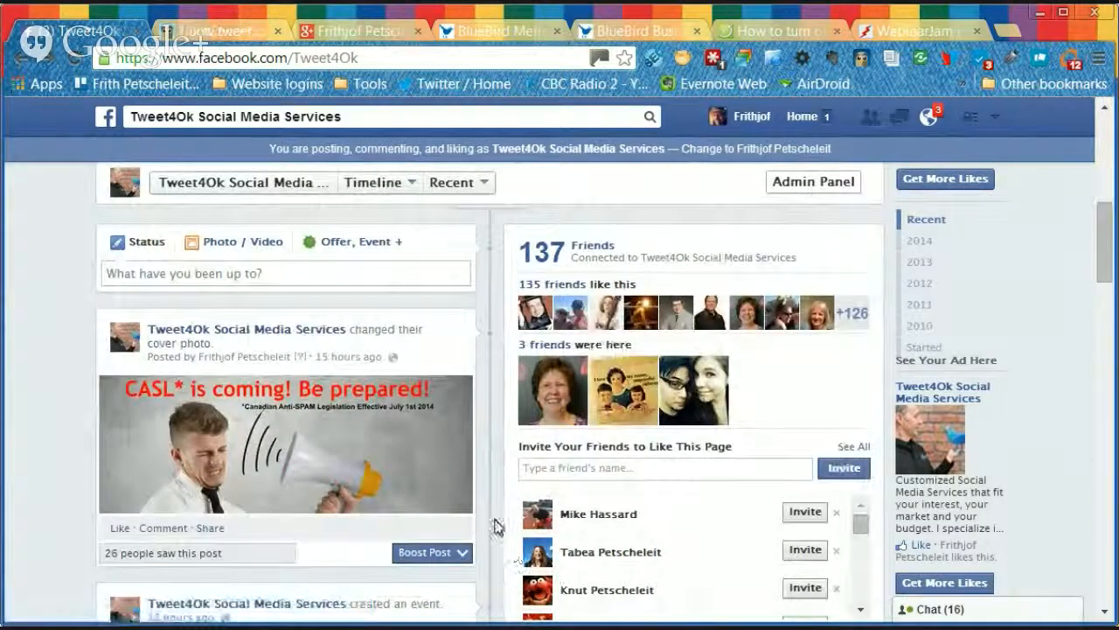
scroll(491, 516, up, 3)
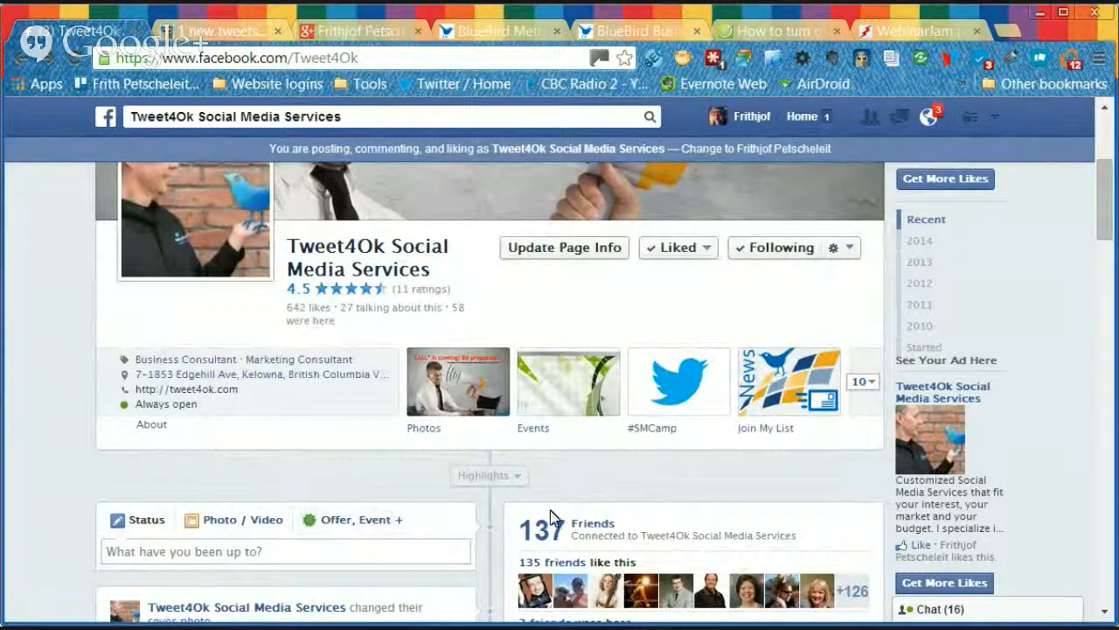
scroll(671, 476, down, 1)
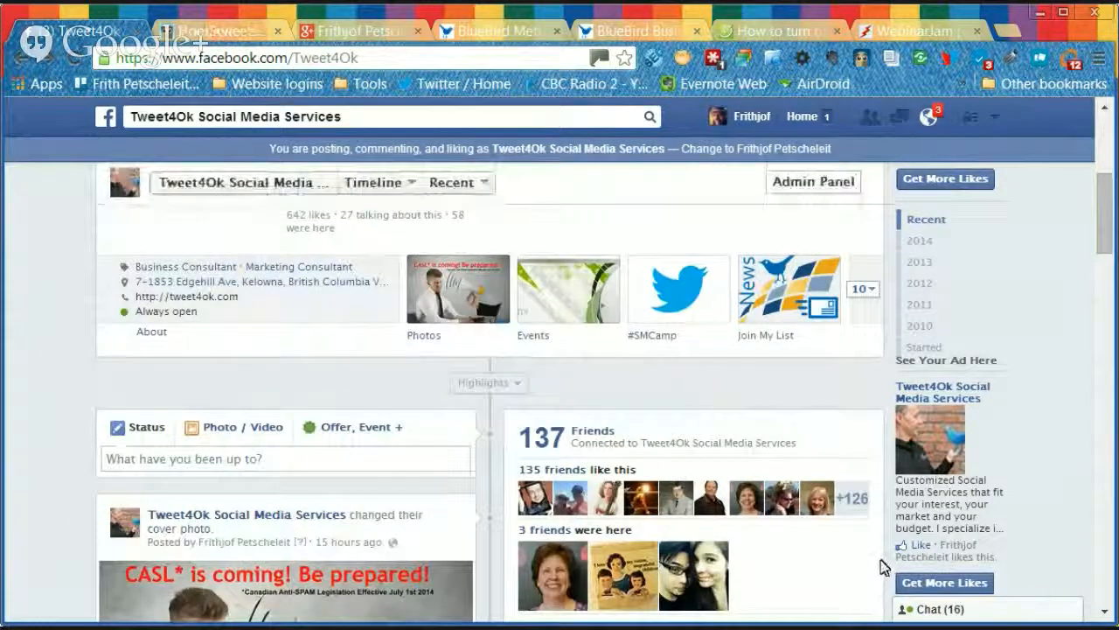
scroll(883, 566, down, 3)
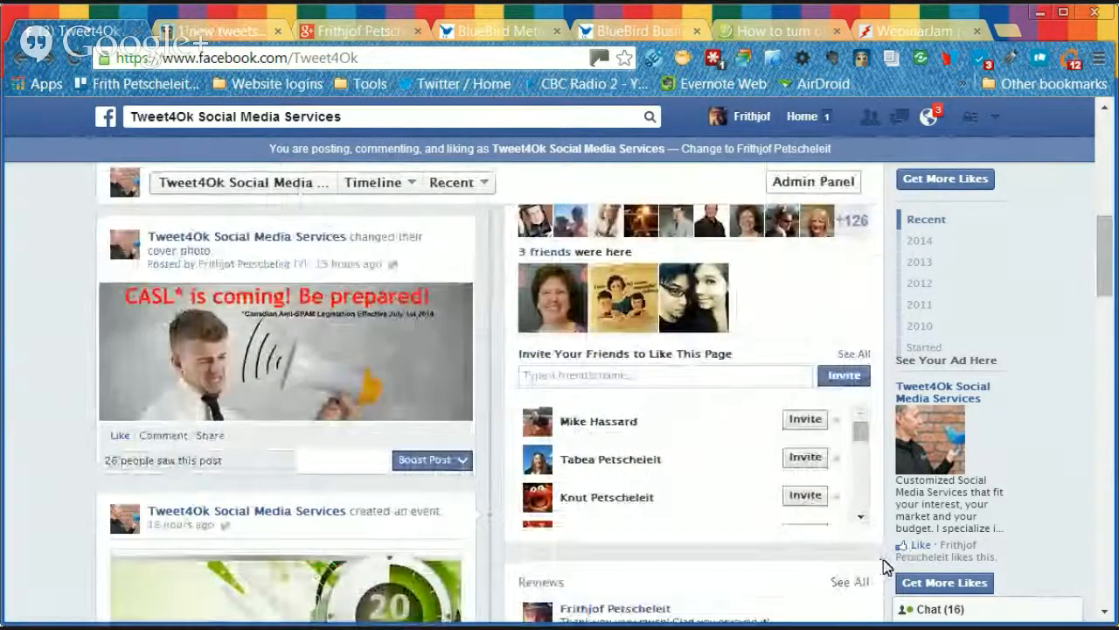
scroll(883, 567, down, 3)
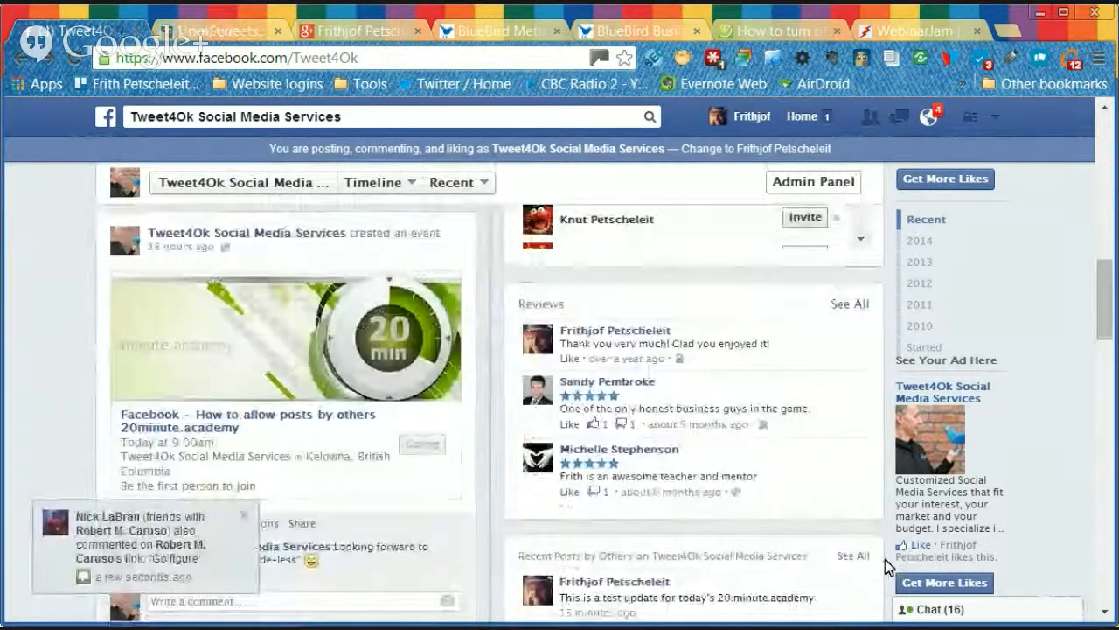
scroll(885, 567, down, 3)
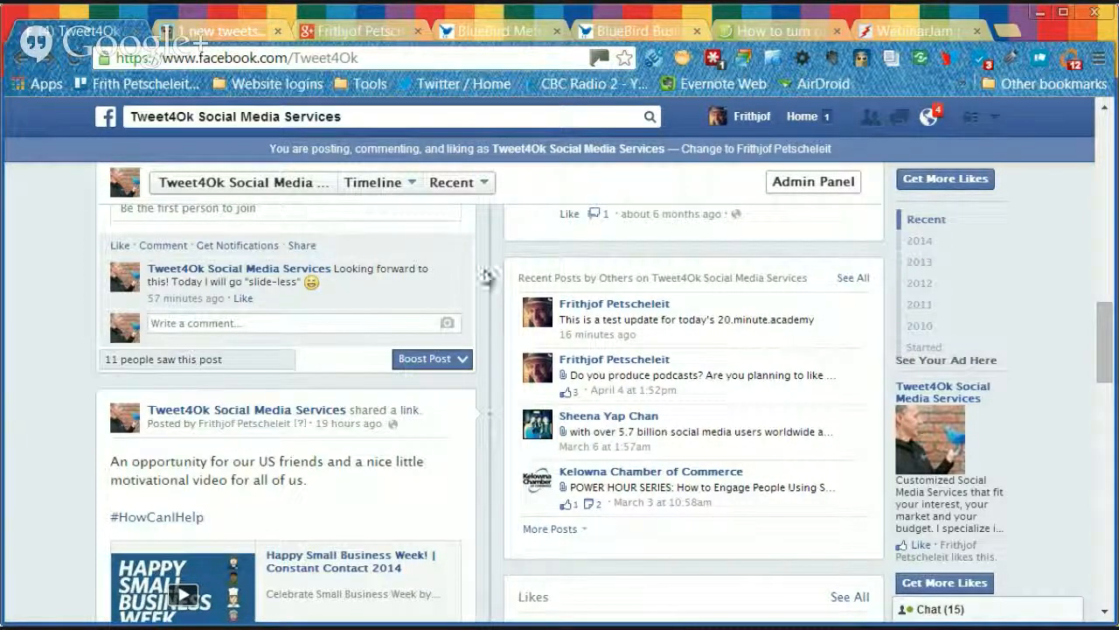
- Open the page's Edit Settings in a separate browser tab and open the Posting Ability options for editing
scroll(1059, 355, up, 5)
scroll(1061, 356, up, 10)
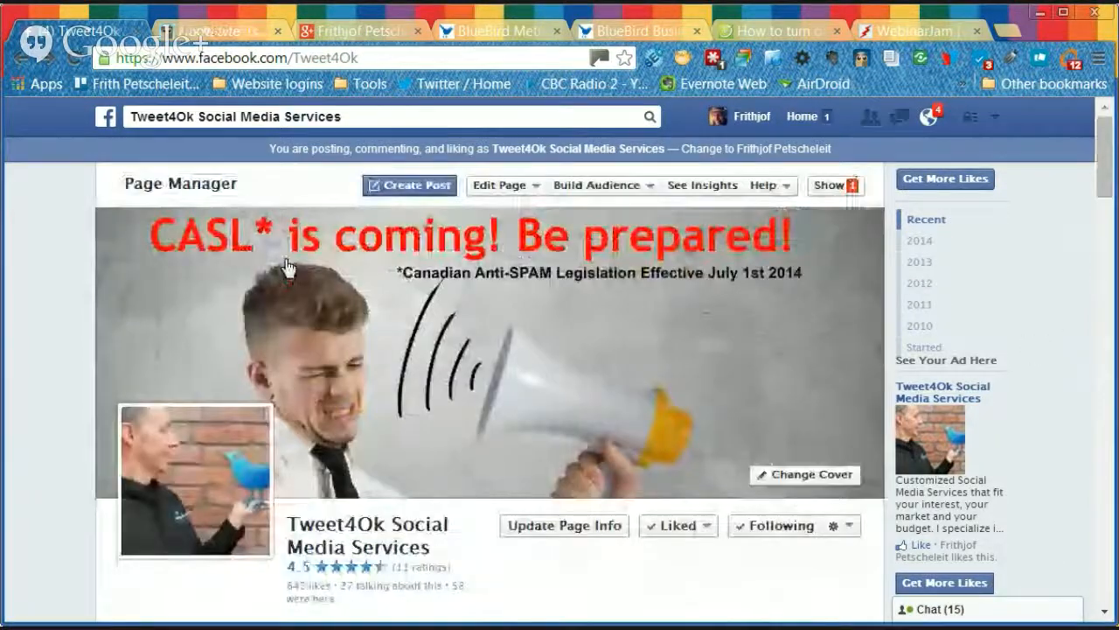
click(534, 190)
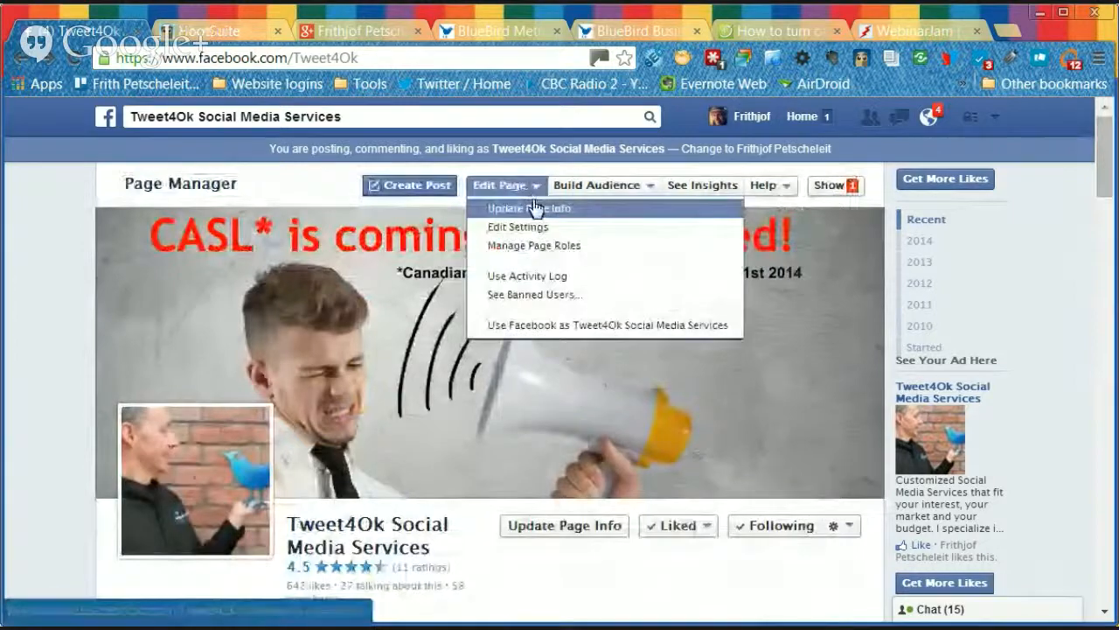
right_click(518, 229)
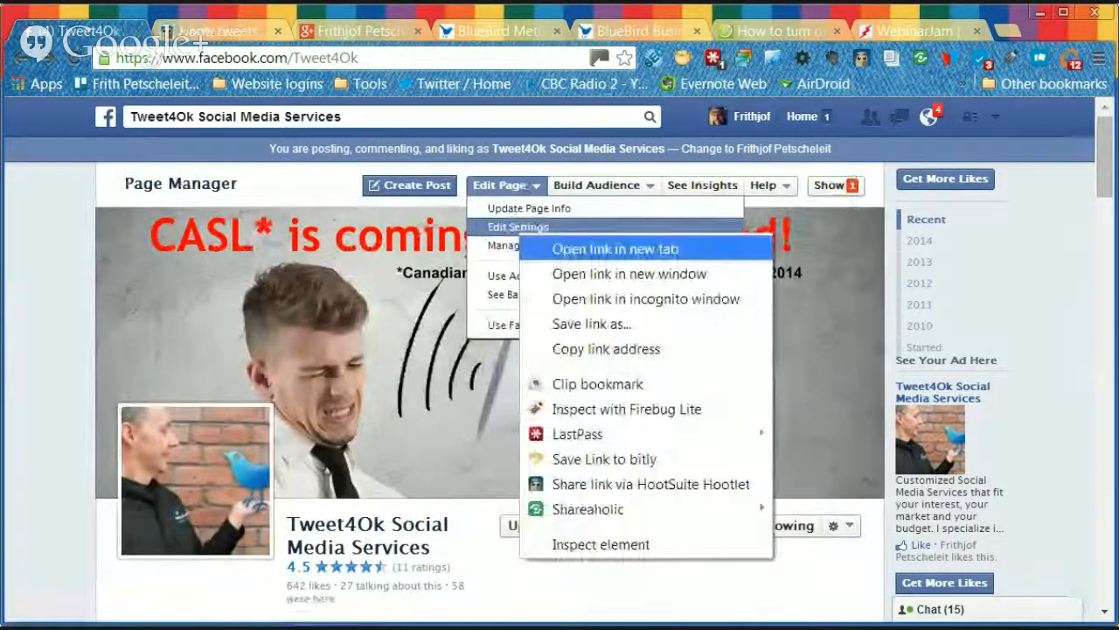
click(604, 248)
click(192, 35)
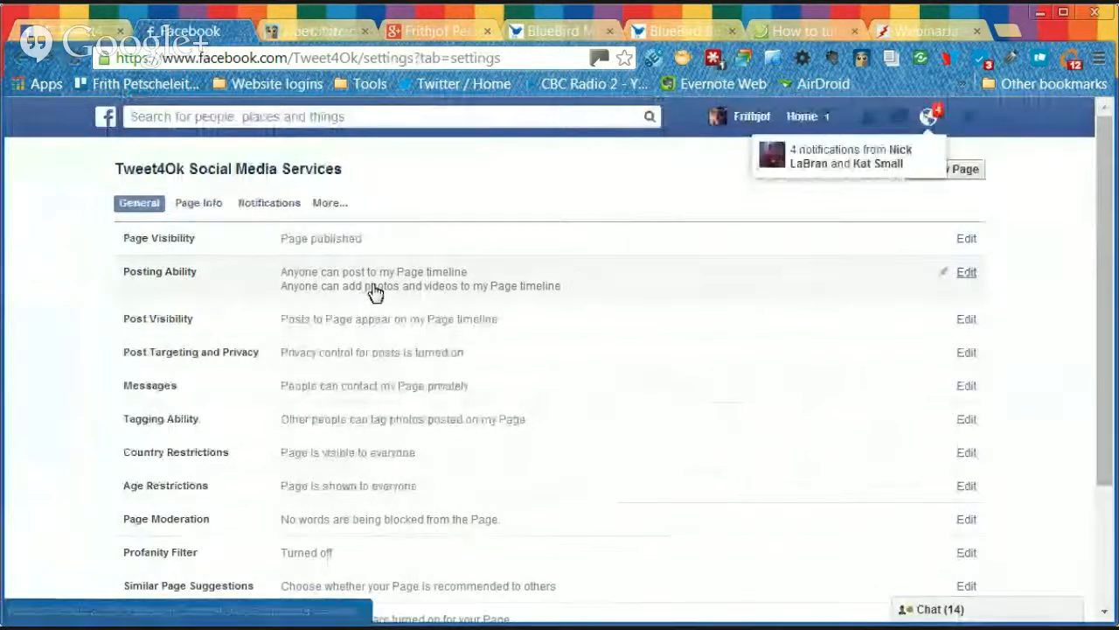
click(943, 293)
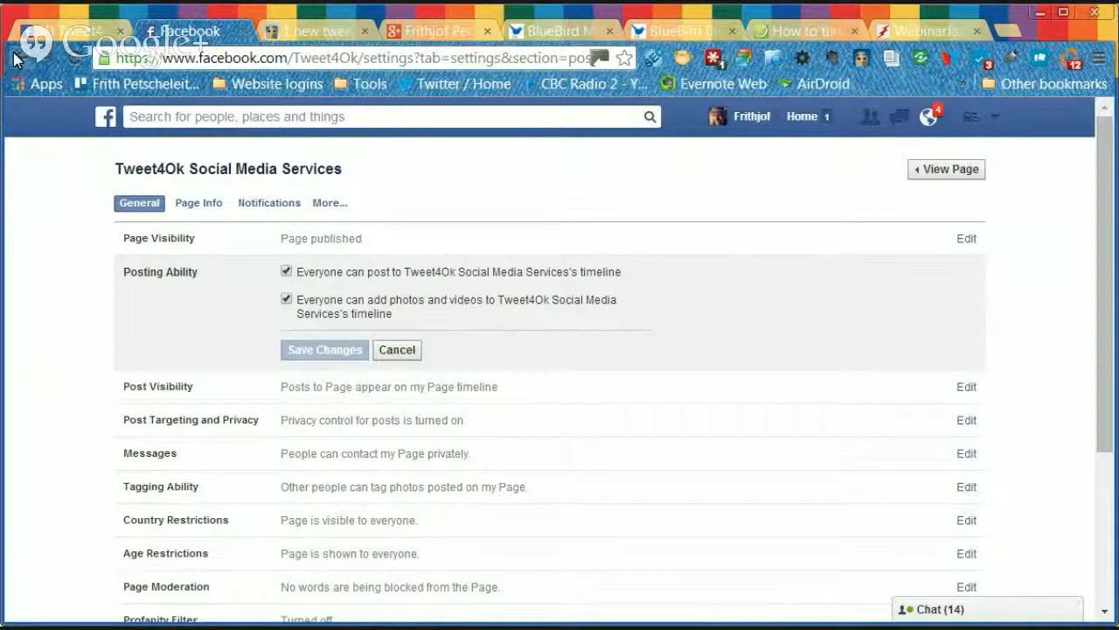
- Return to the Tweet4Ok page and look through its timeline for the Recent Posts by Others section
click(77, 35)
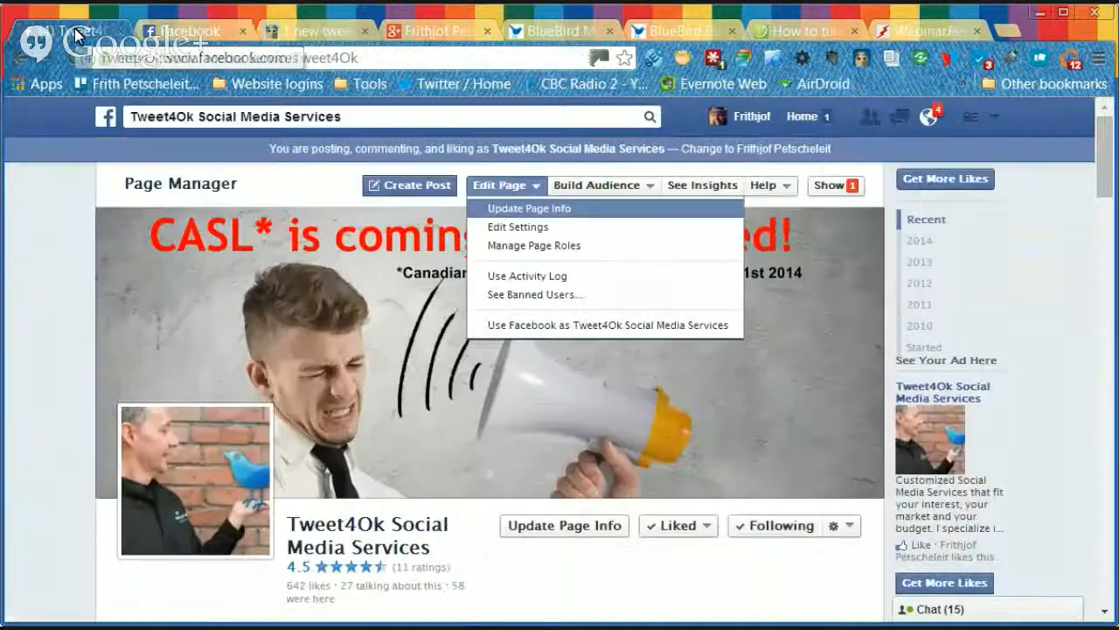
click(26, 334)
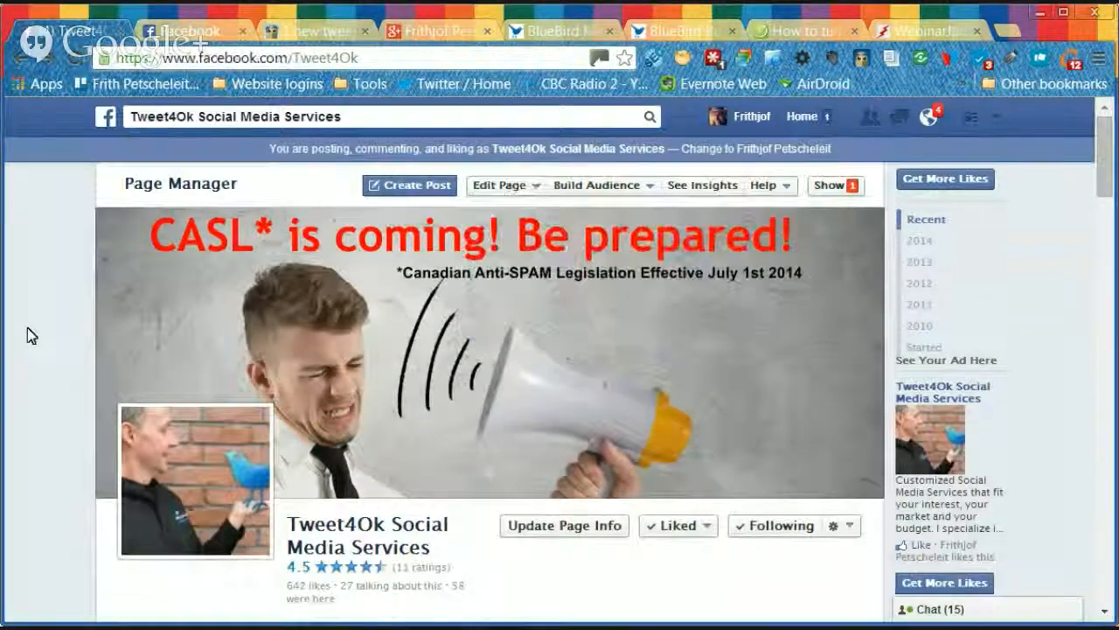
scroll(28, 327, down, 1)
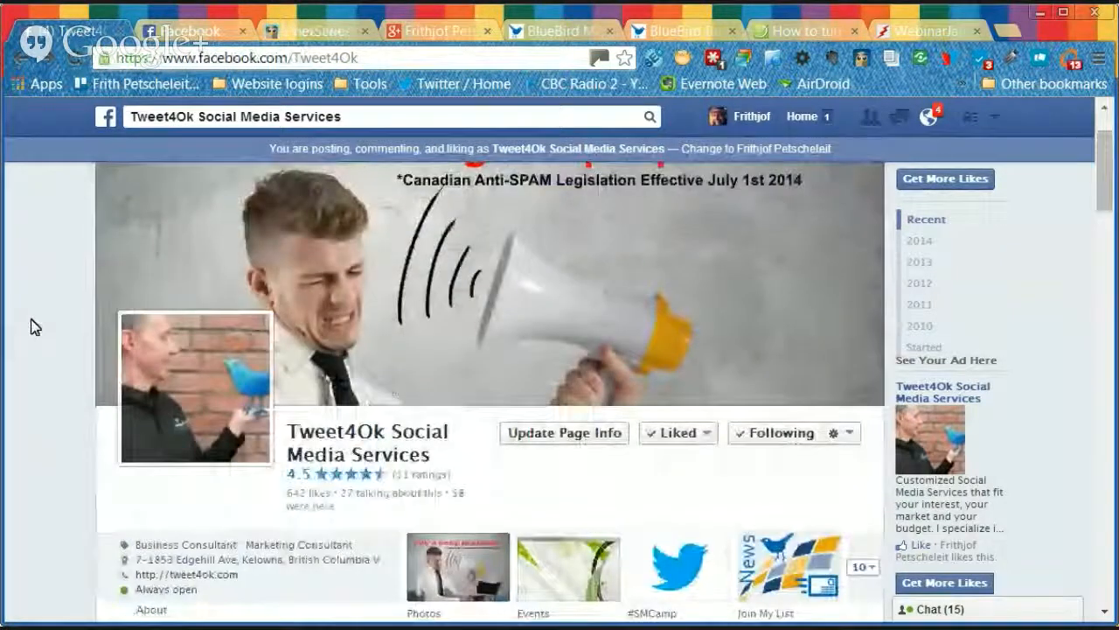
scroll(29, 327, up, 1)
scroll(35, 315, down, 2)
scroll(32, 315, down, 4)
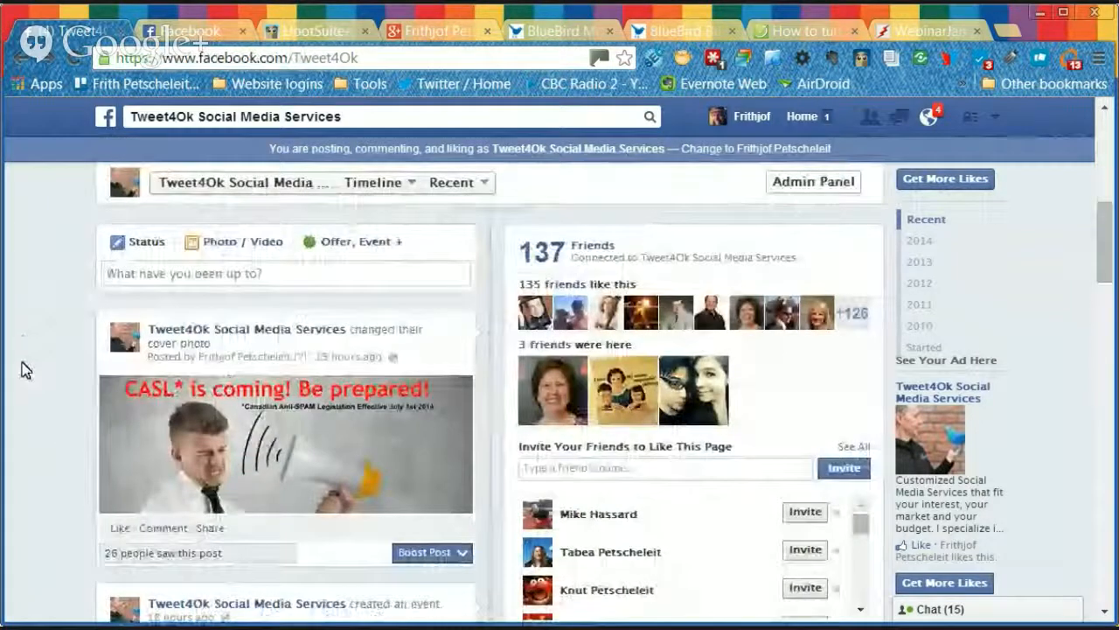
scroll(21, 369, down, 3)
scroll(26, 369, down, 3)
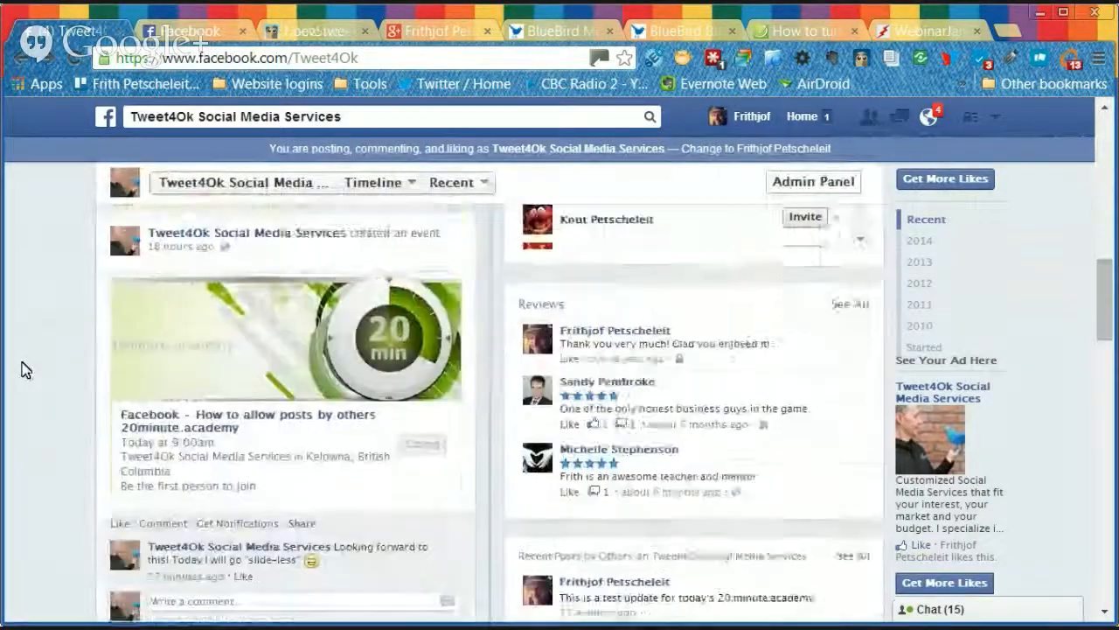
scroll(26, 369, down, 1)
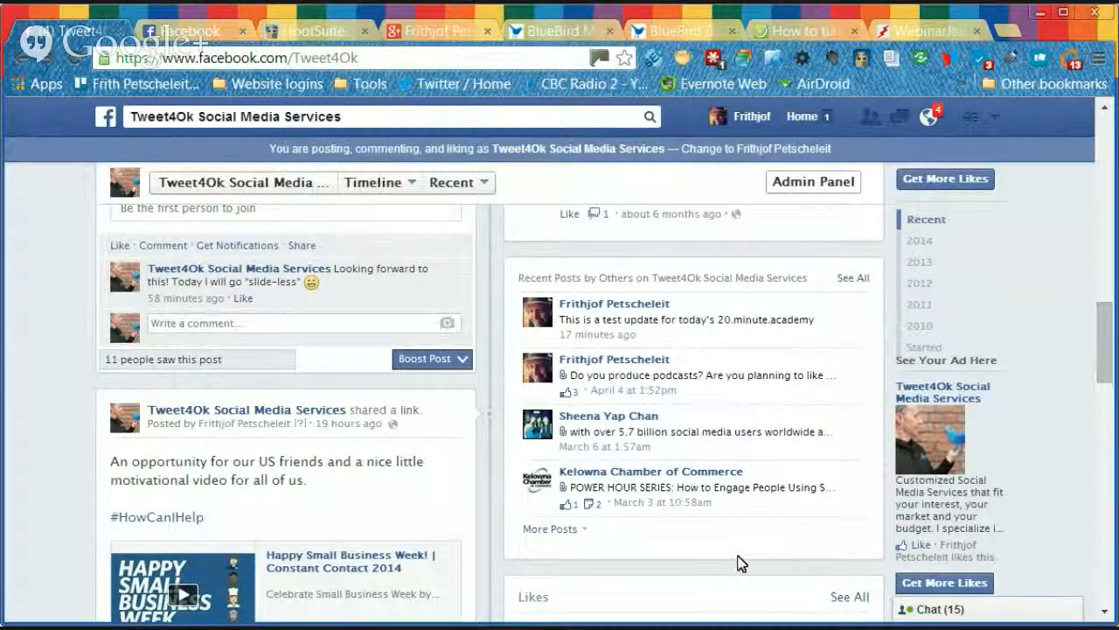
- View the full Recent Posts by Others list from the 20.minute.academy test update, then close it
click(672, 328)
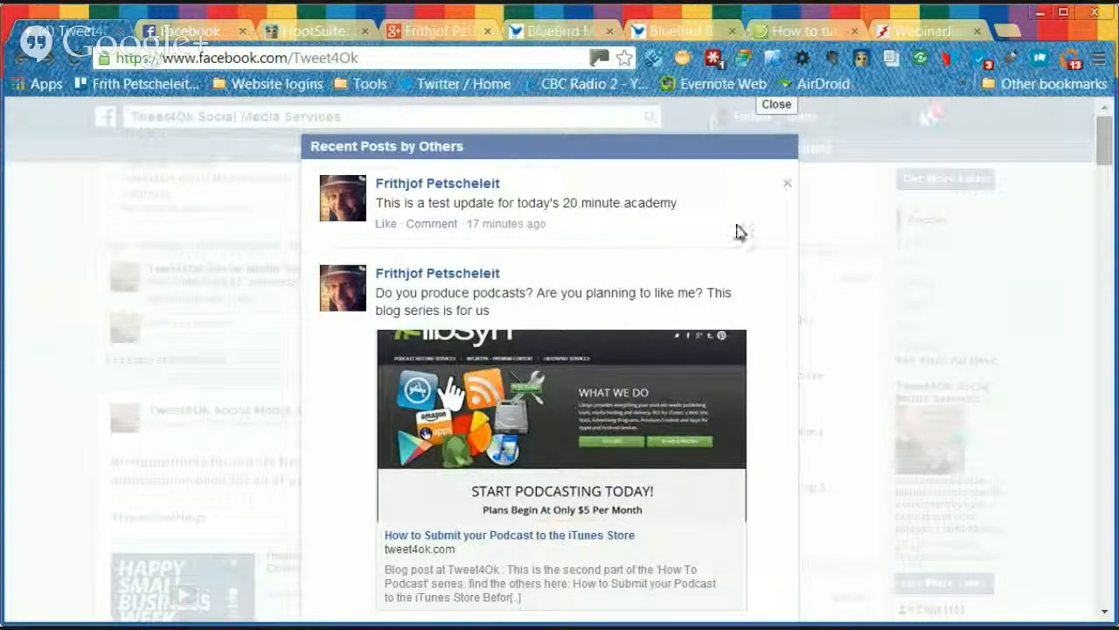
scroll(746, 226, down, 1)
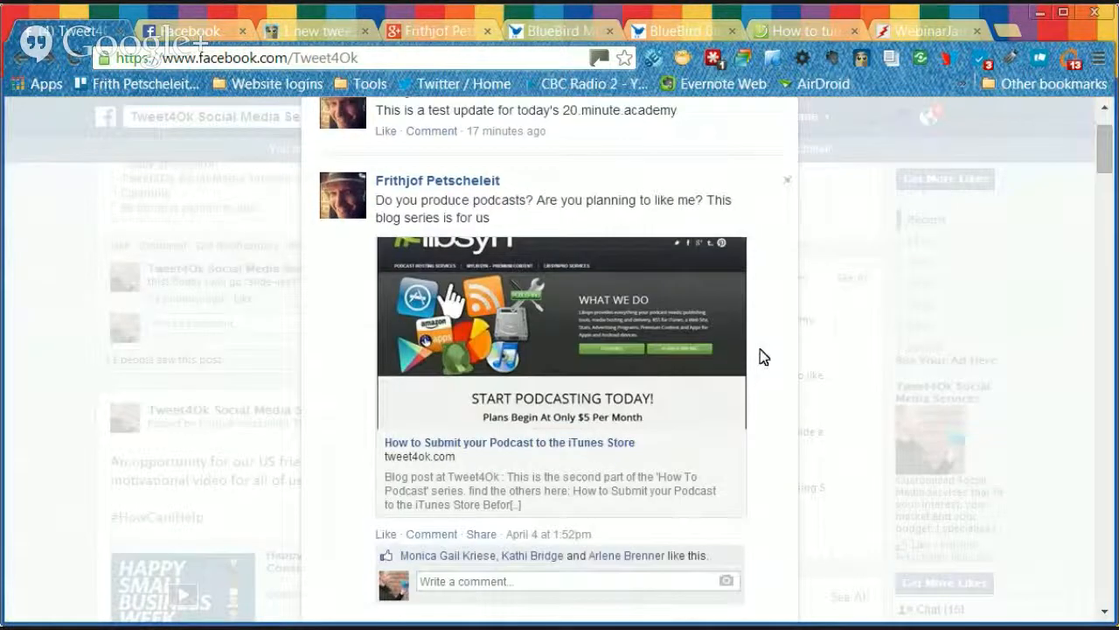
scroll(762, 357, up, 1)
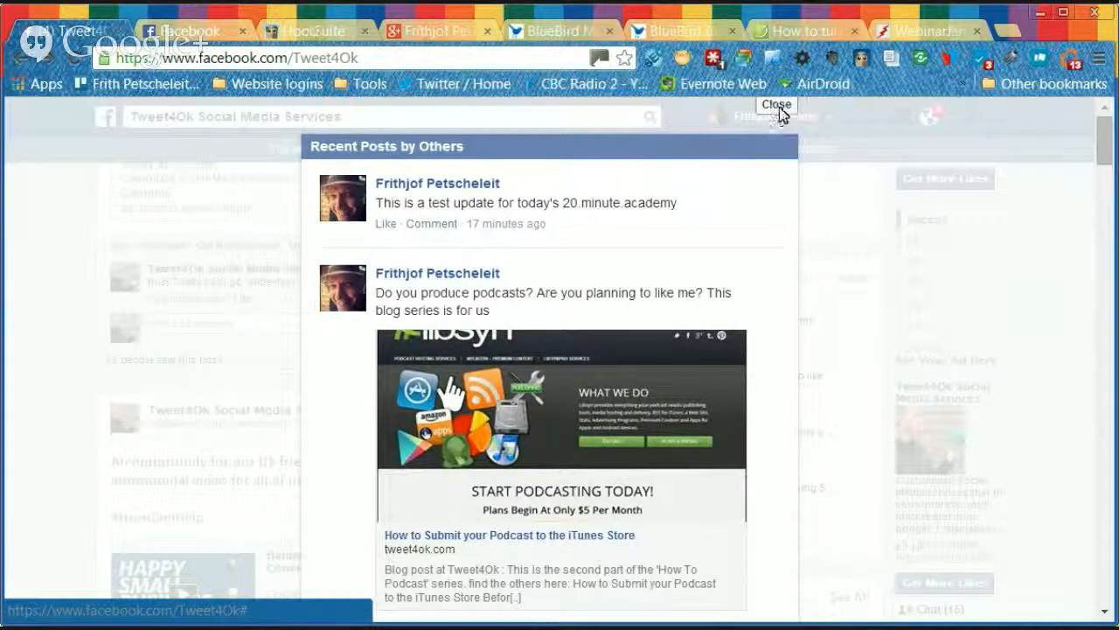
click(778, 114)
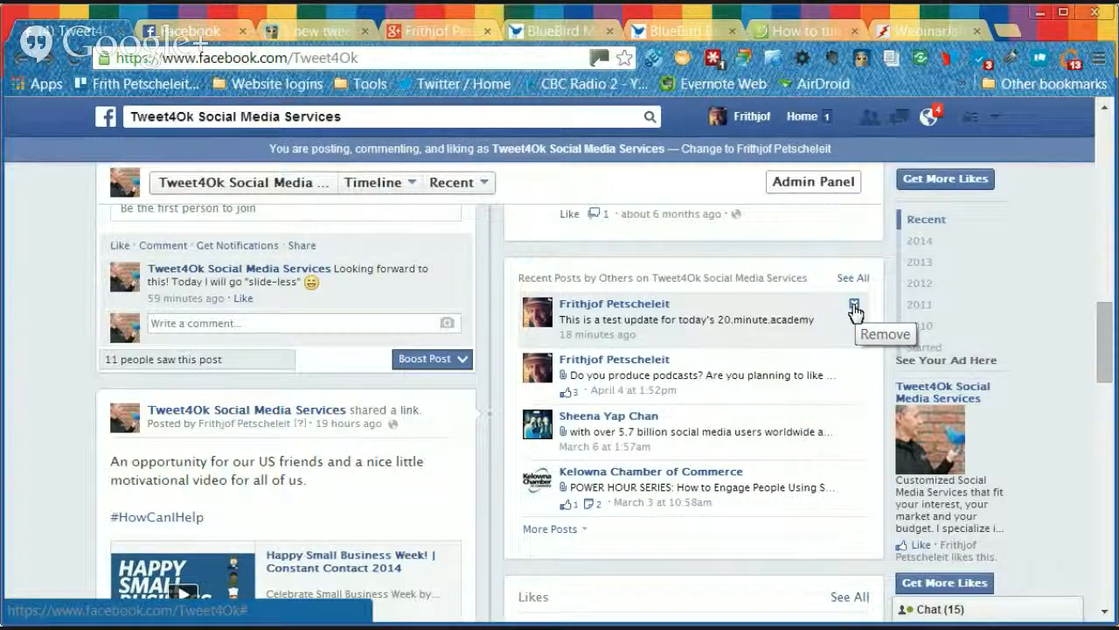
- Set the 20.minute.academy test update in Recent Posts by Others to Allowed on Page and reload the page
click(854, 306)
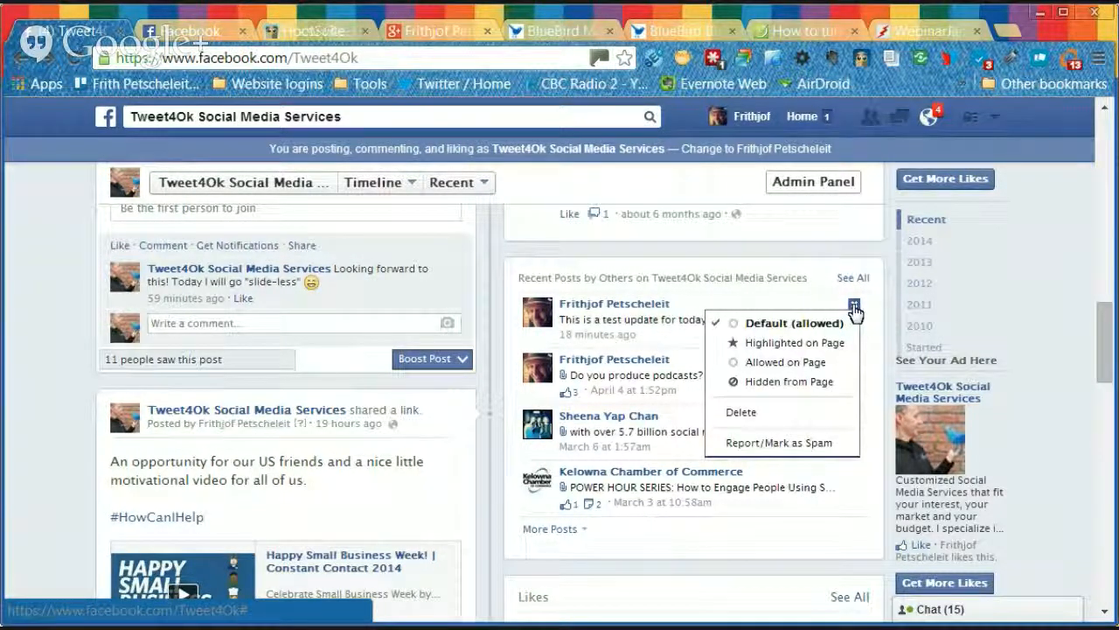
click(794, 369)
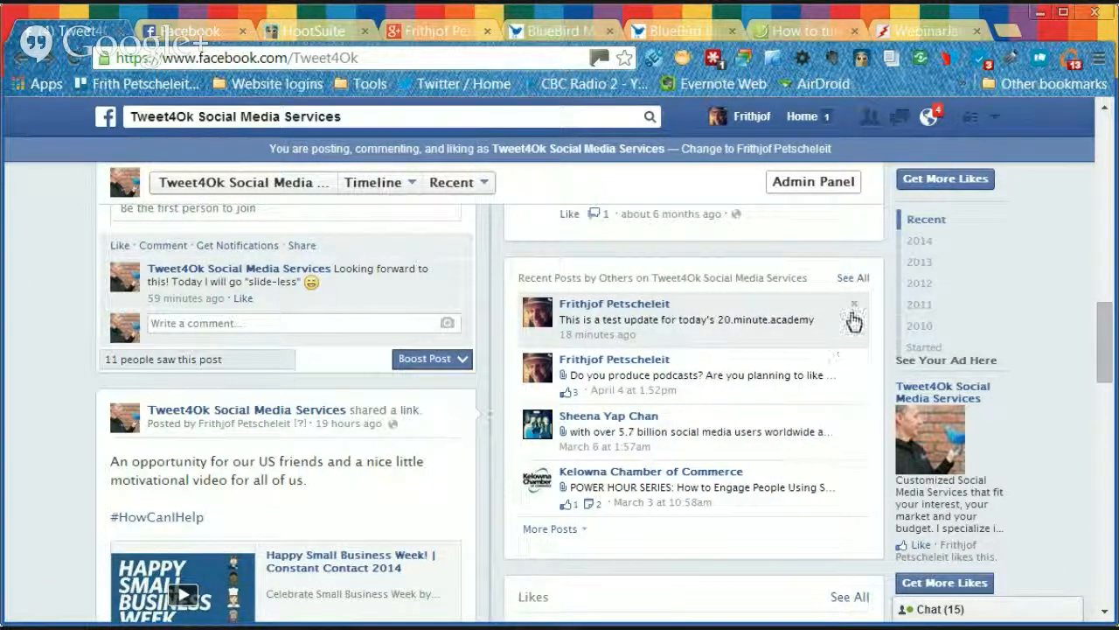
scroll(1049, 321, up, 10)
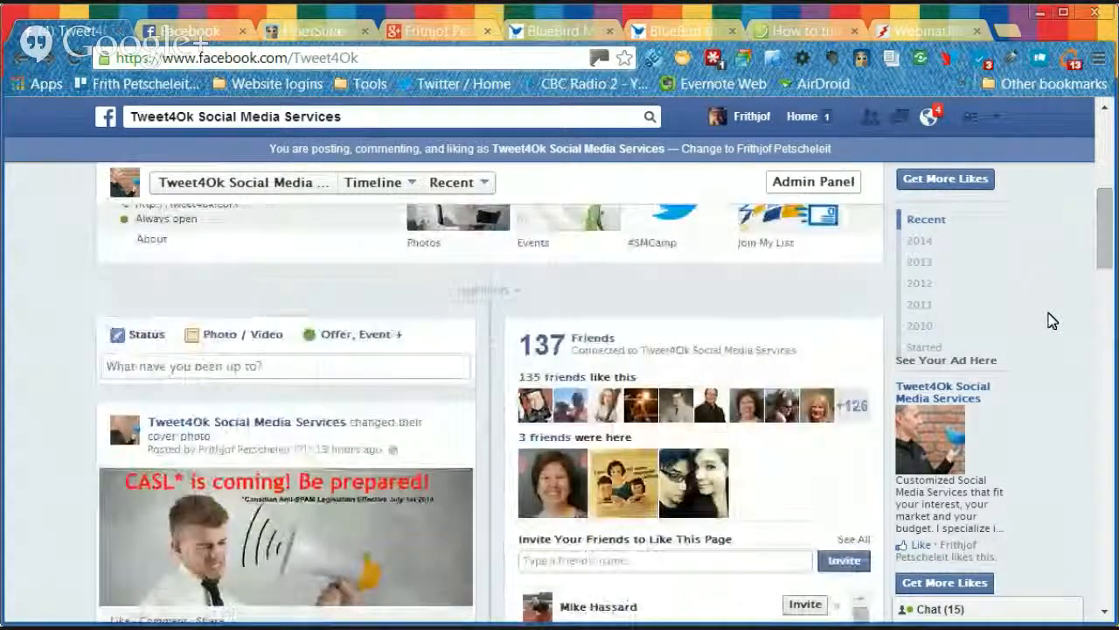
scroll(1052, 319, down, 1)
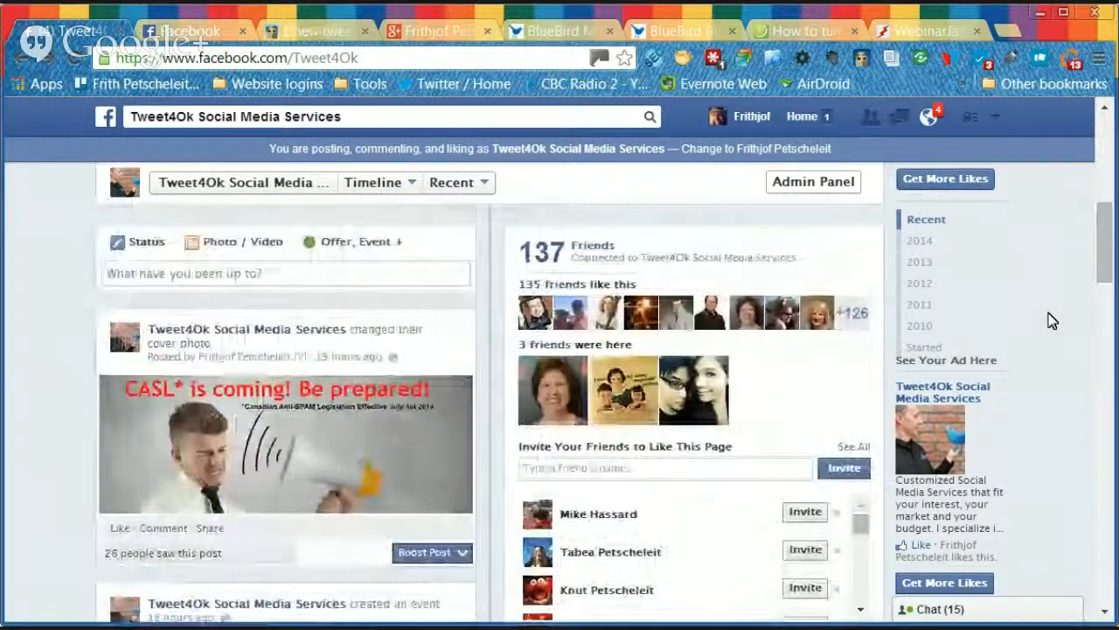
click(74, 58)
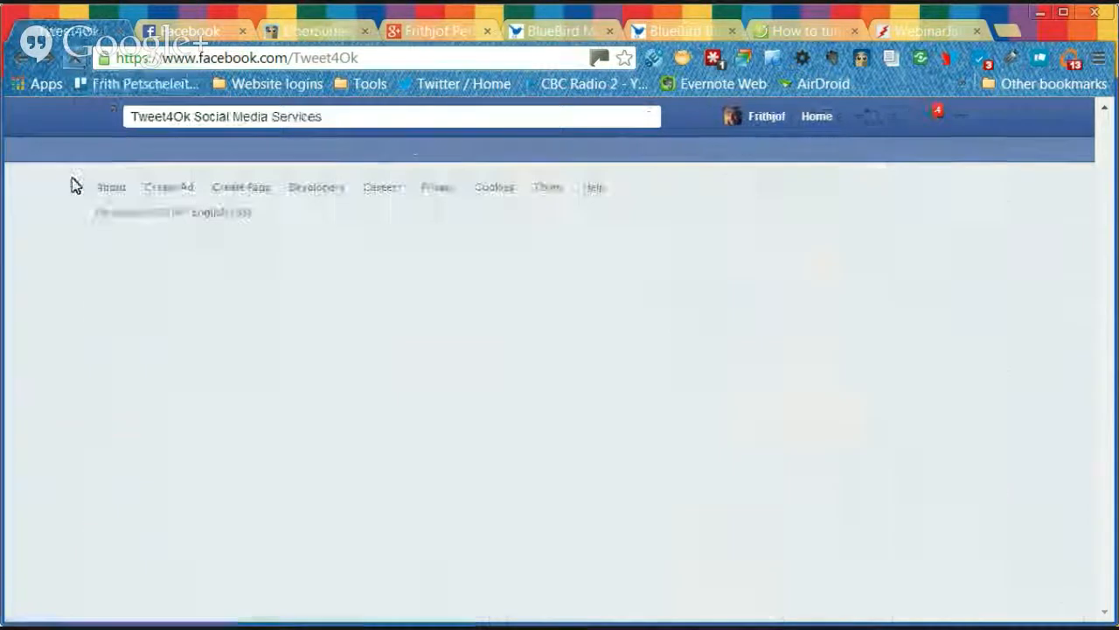
- Open the comment field under the test update on the timeline and change the posting identity to the personal profile
scroll(74, 400, down, 1)
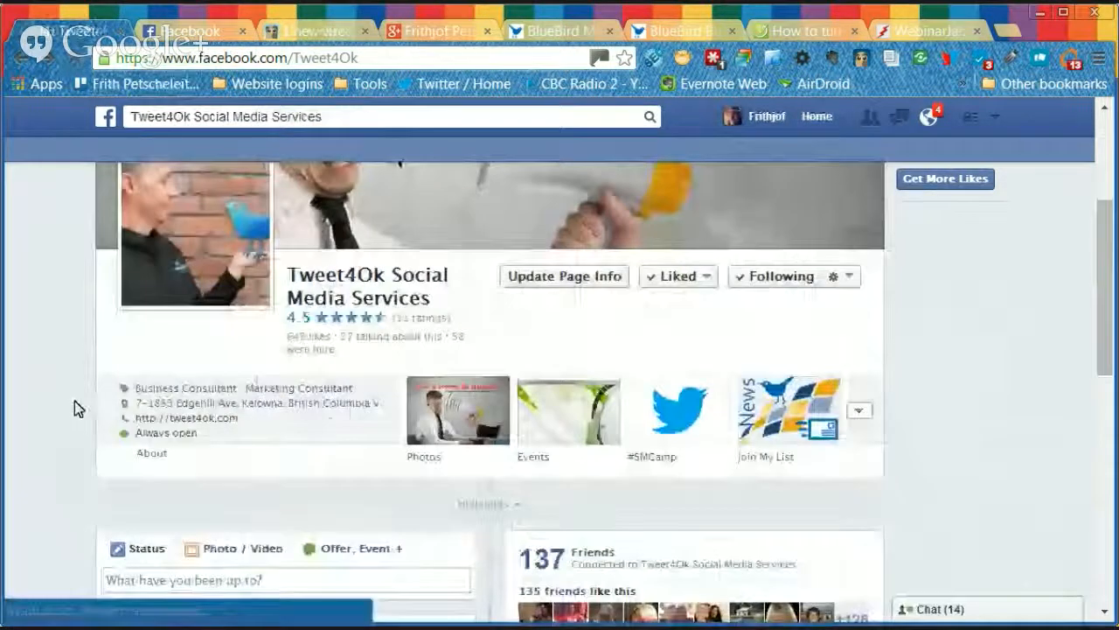
scroll(75, 400, down, 1)
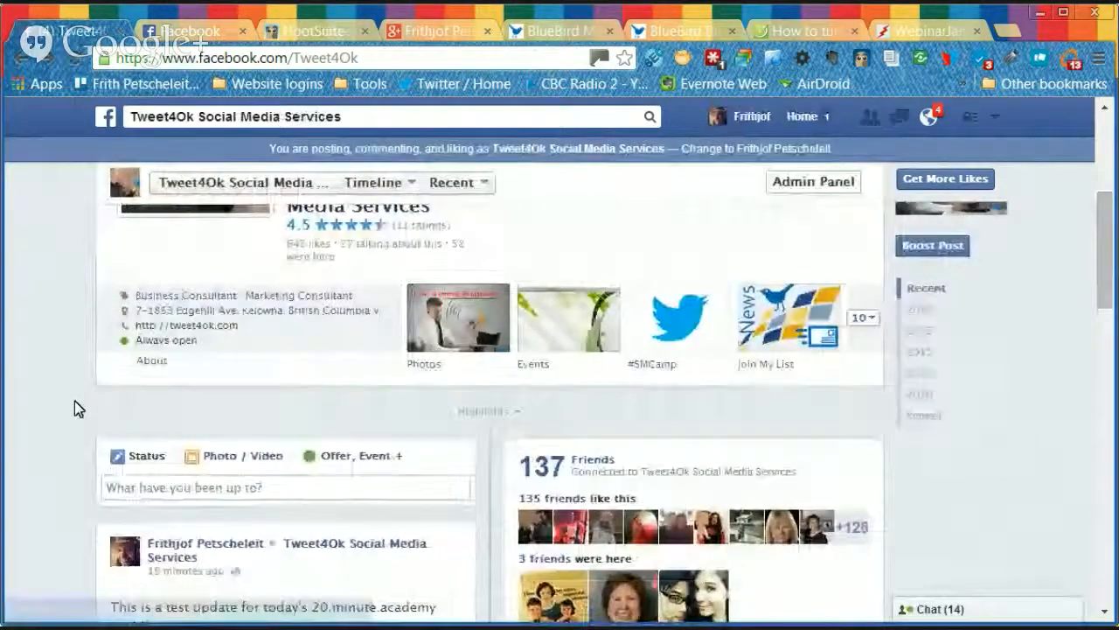
scroll(75, 400, down, 2)
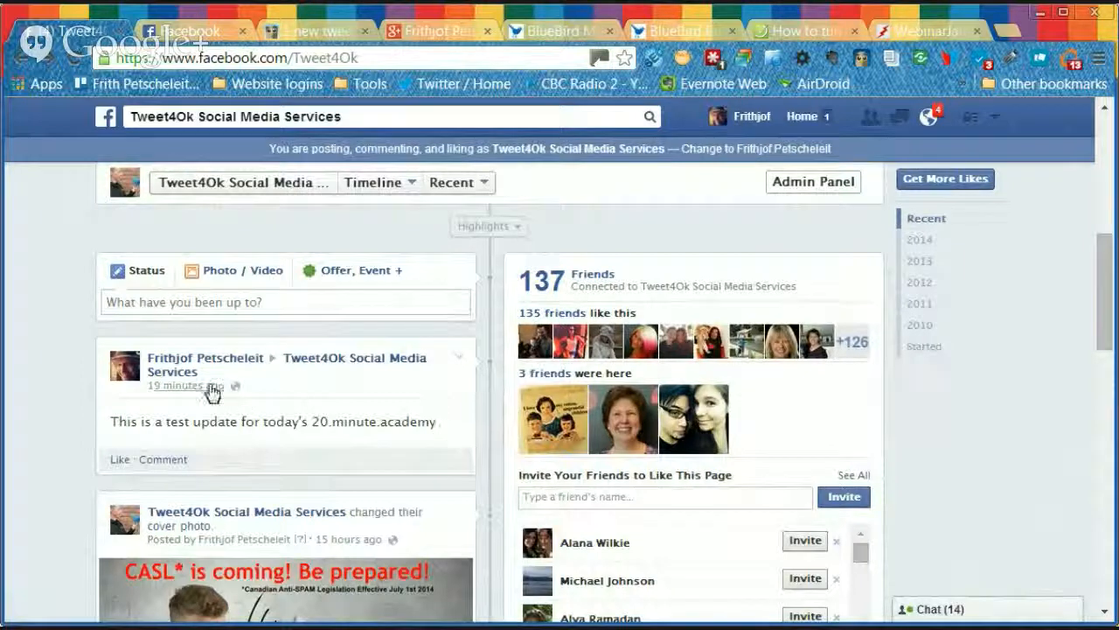
mouse_move(147, 361)
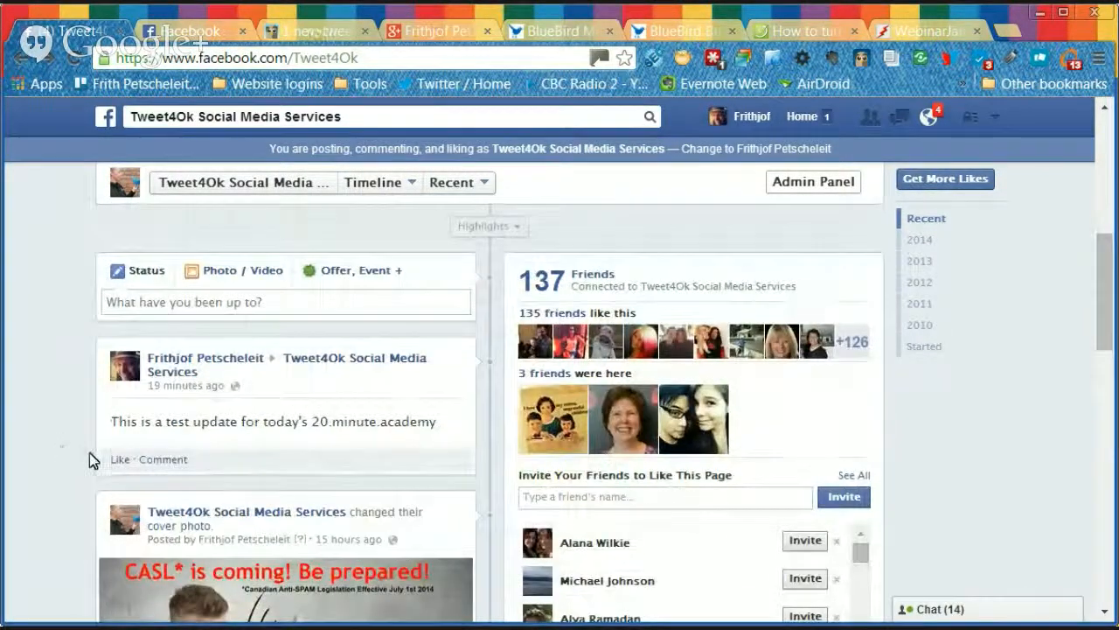
click(164, 461)
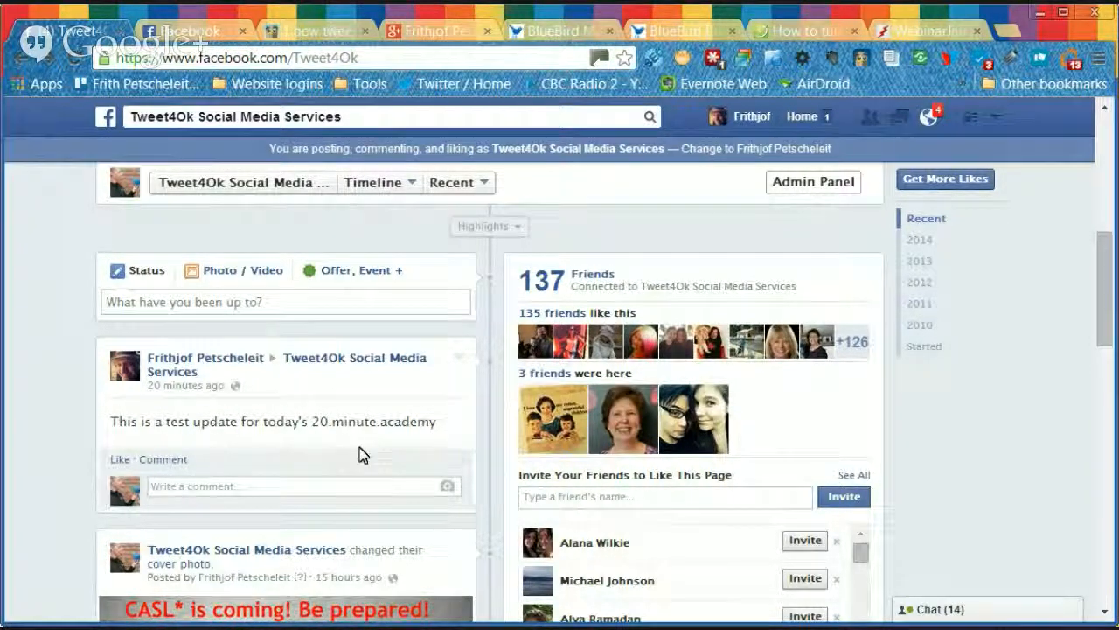
click(768, 151)
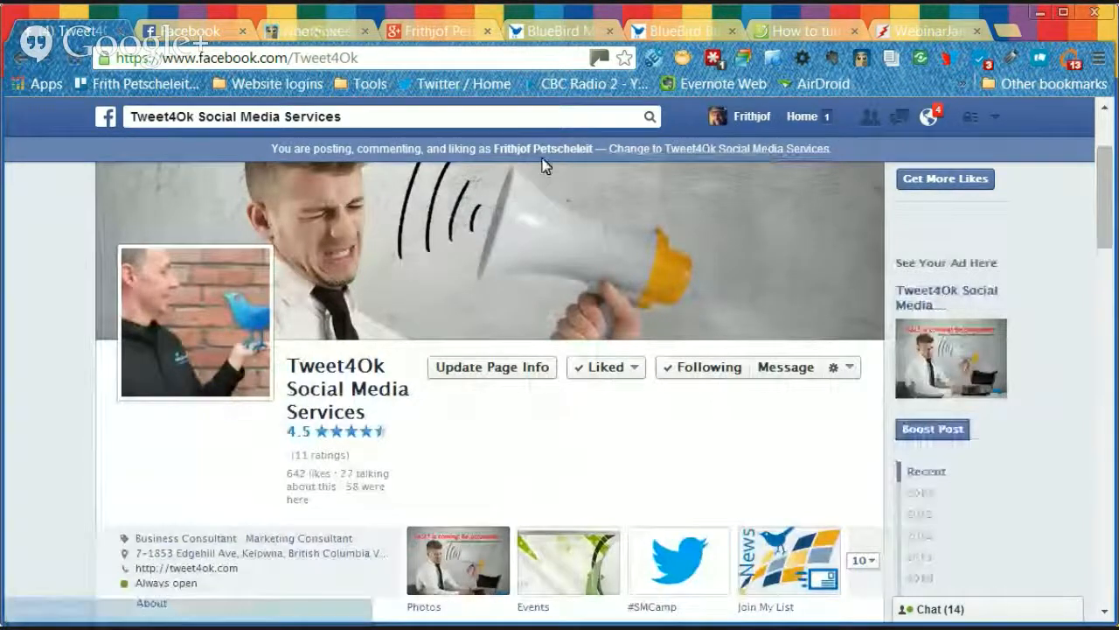
- Like the 20.minute.academy test update on the timeline as the personal profile and take the like back
mouse_move(749, 320)
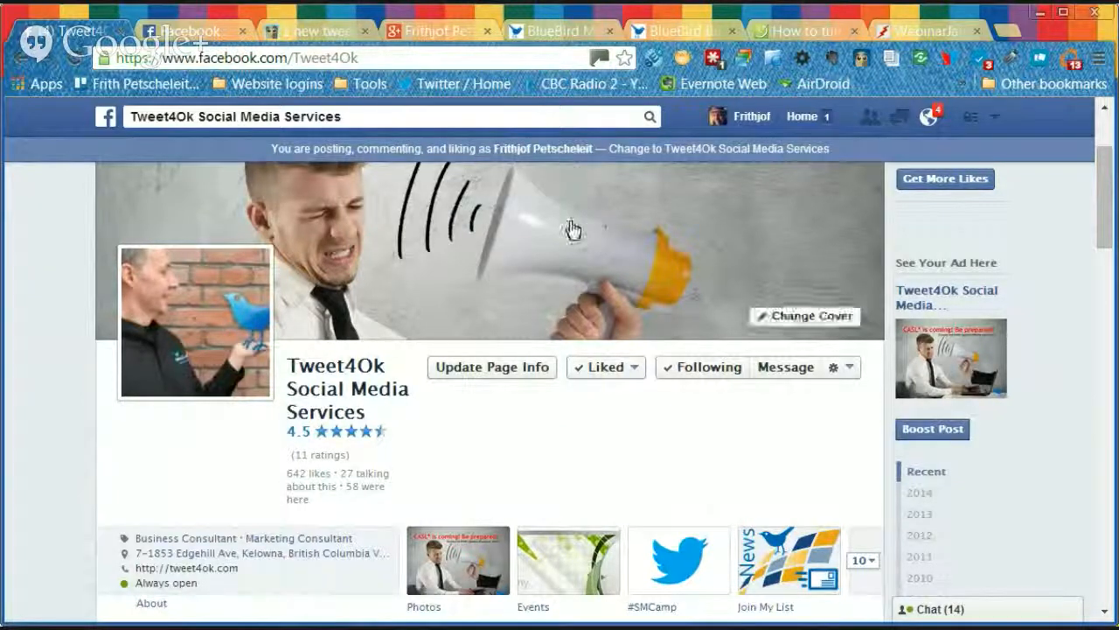
scroll(703, 437, down, 4)
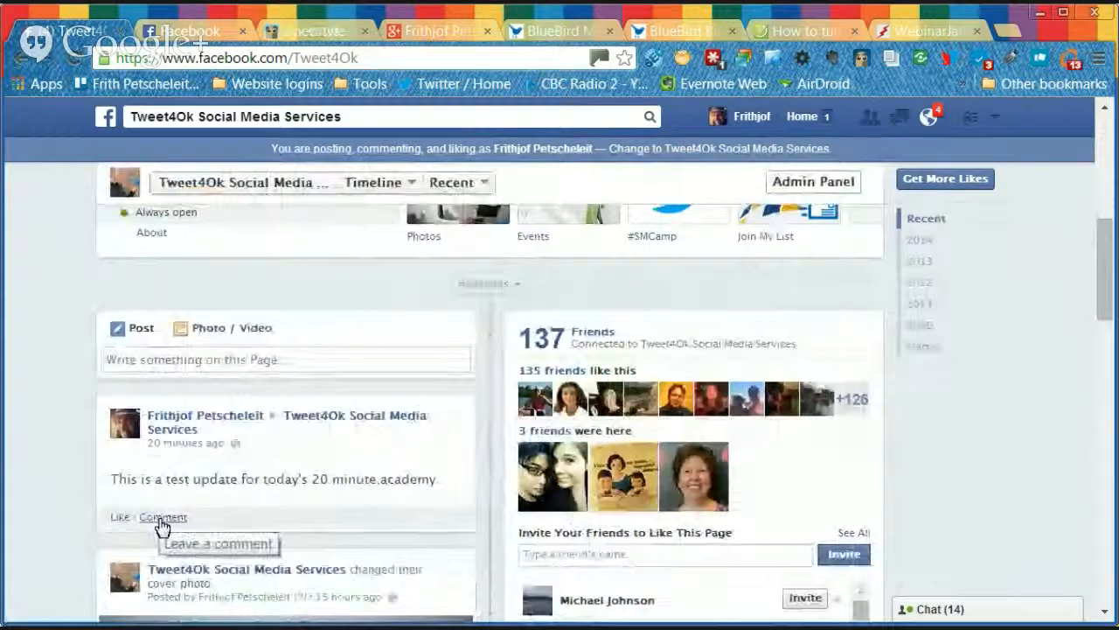
click(120, 517)
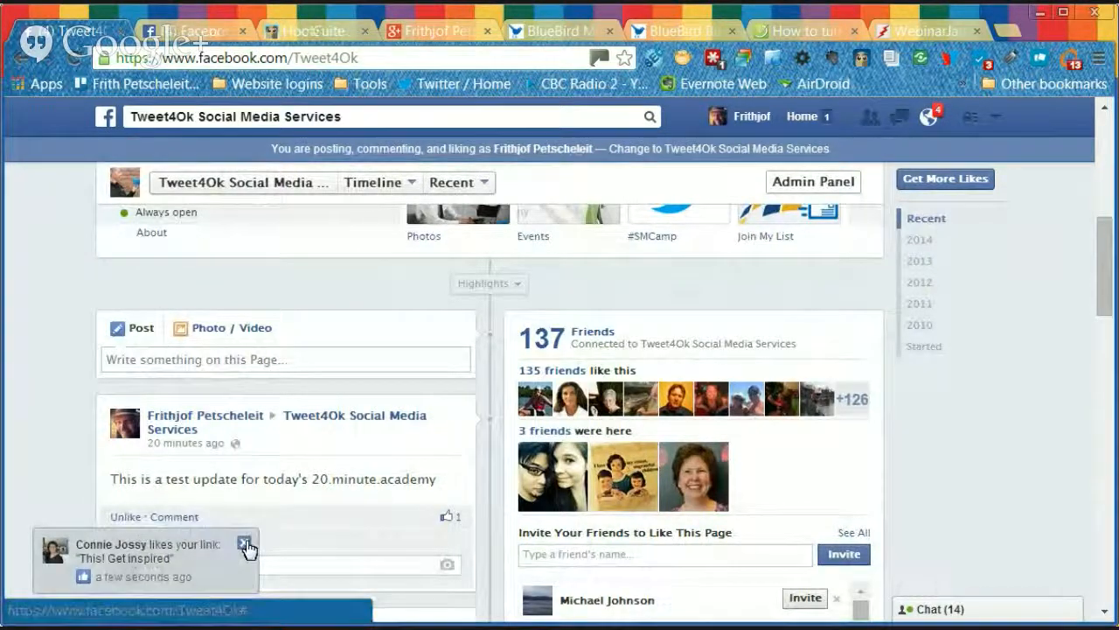
click(244, 543)
click(119, 518)
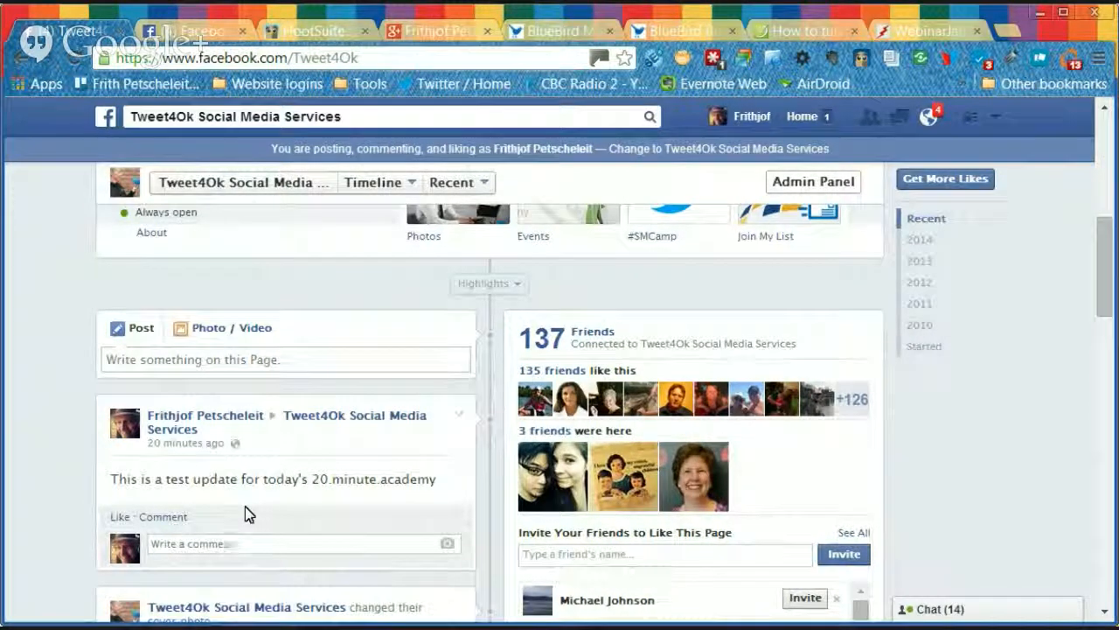
- Post the comment "This is a comment as me" under the test update and dismiss the scheduled post notification
click(172, 543)
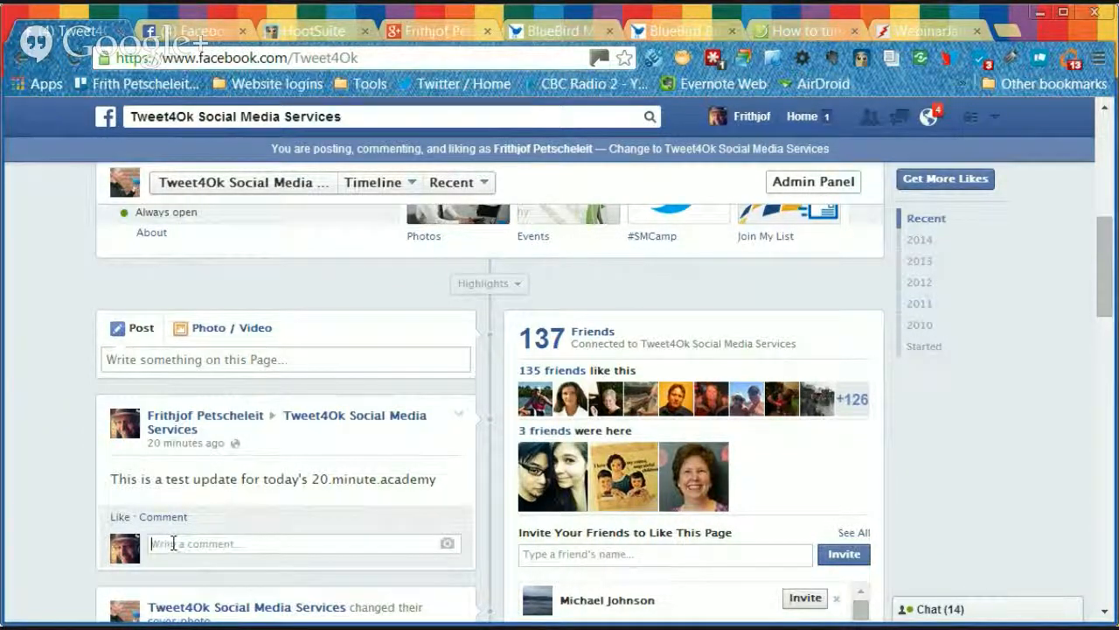
text(T)
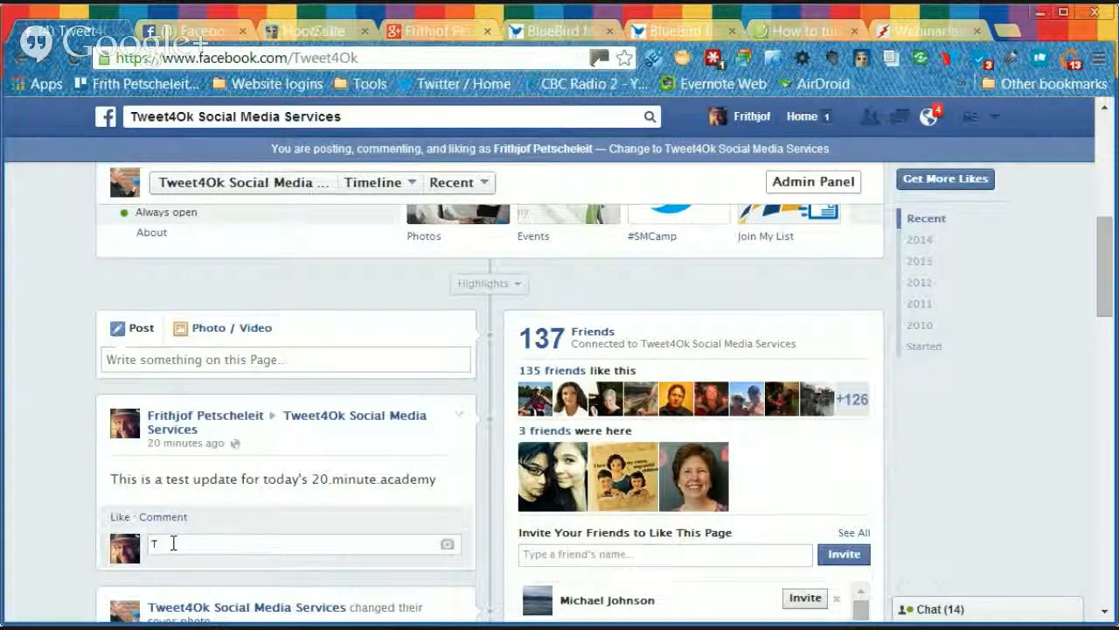
text(Hishi)
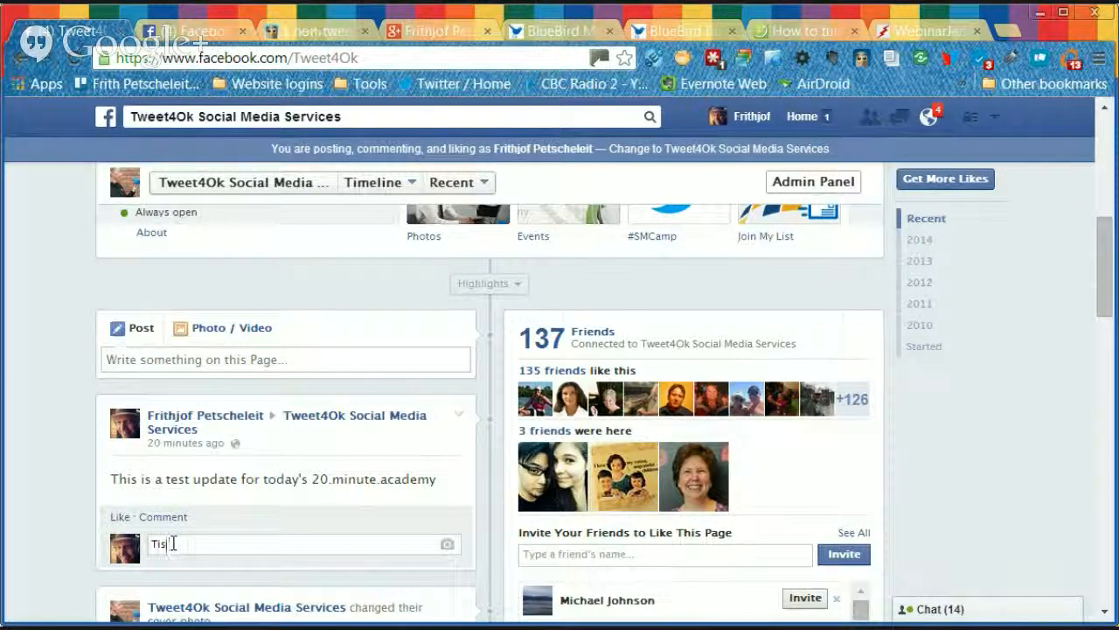
text(is)
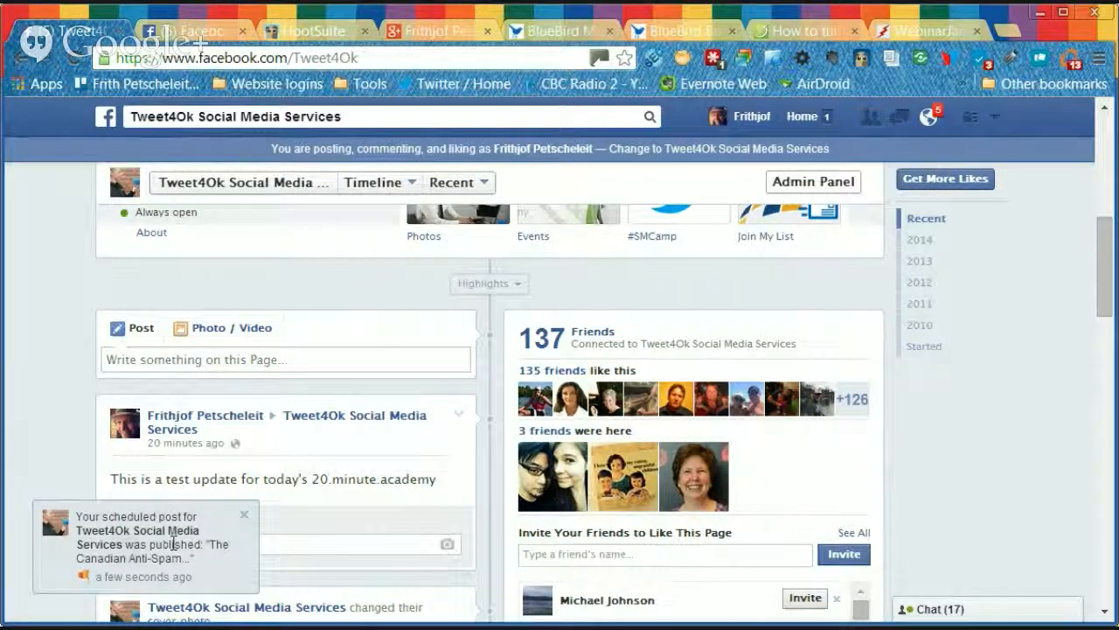
text(me)
key(Return)
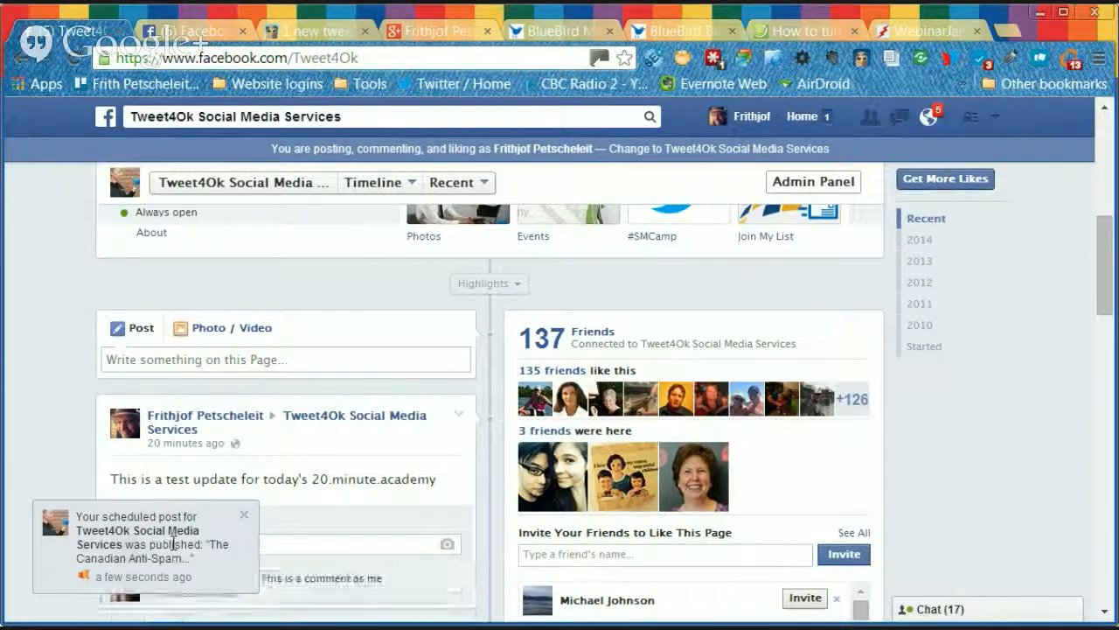
click(244, 514)
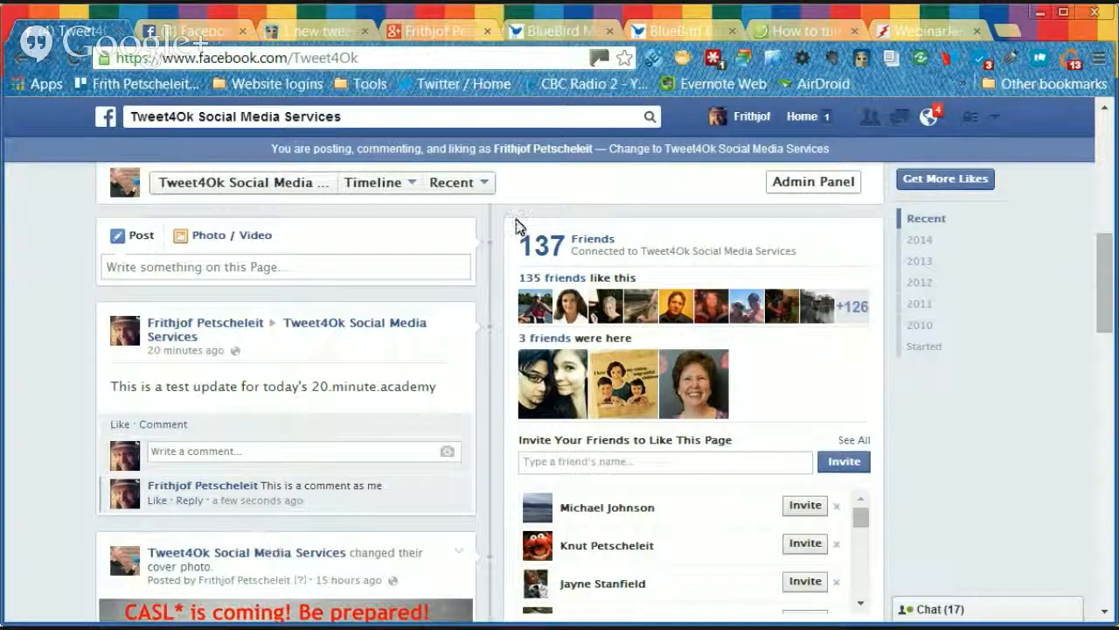
- Change the posting identity to Tweet4Ok Social Media Services and post the comment "This is a comment as the page" under the test update
click(735, 150)
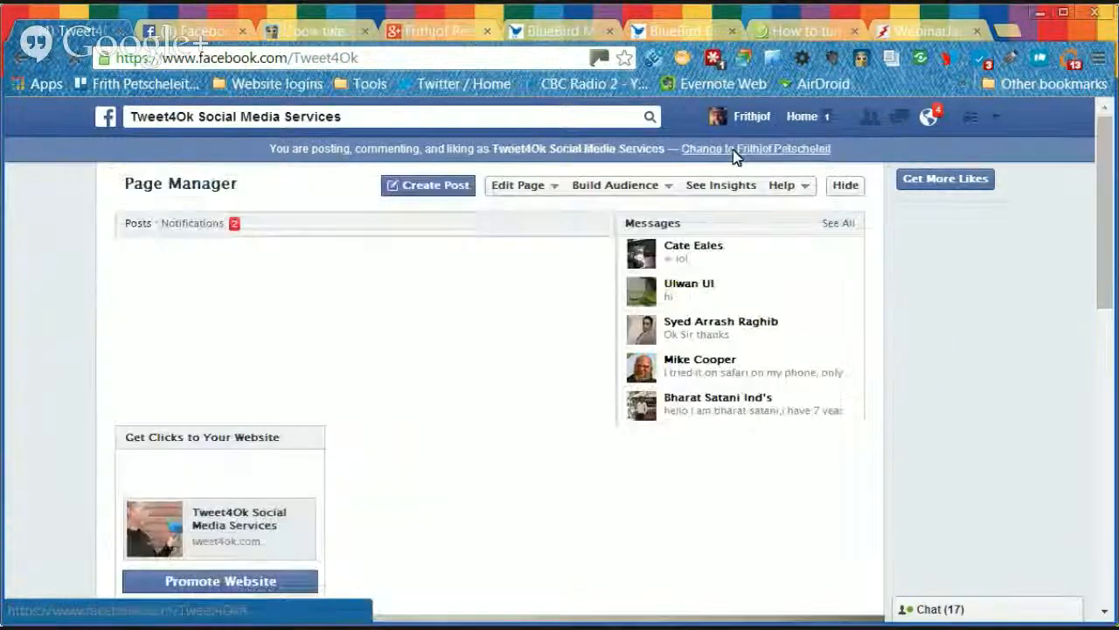
scroll(72, 442, down, 4)
scroll(72, 435, down, 10)
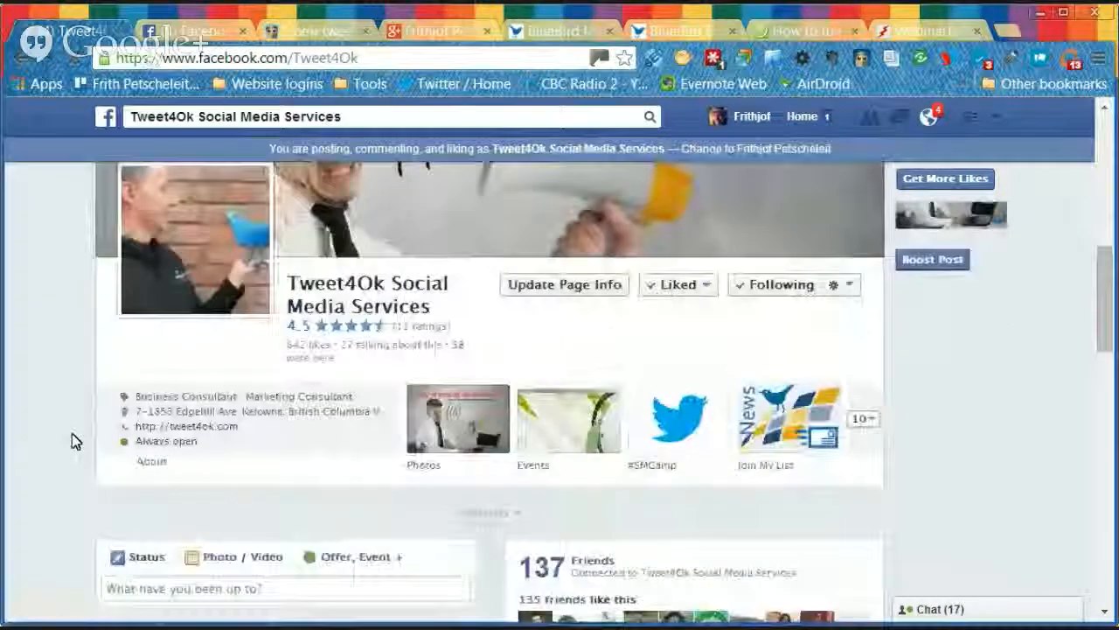
scroll(72, 433, down, 1)
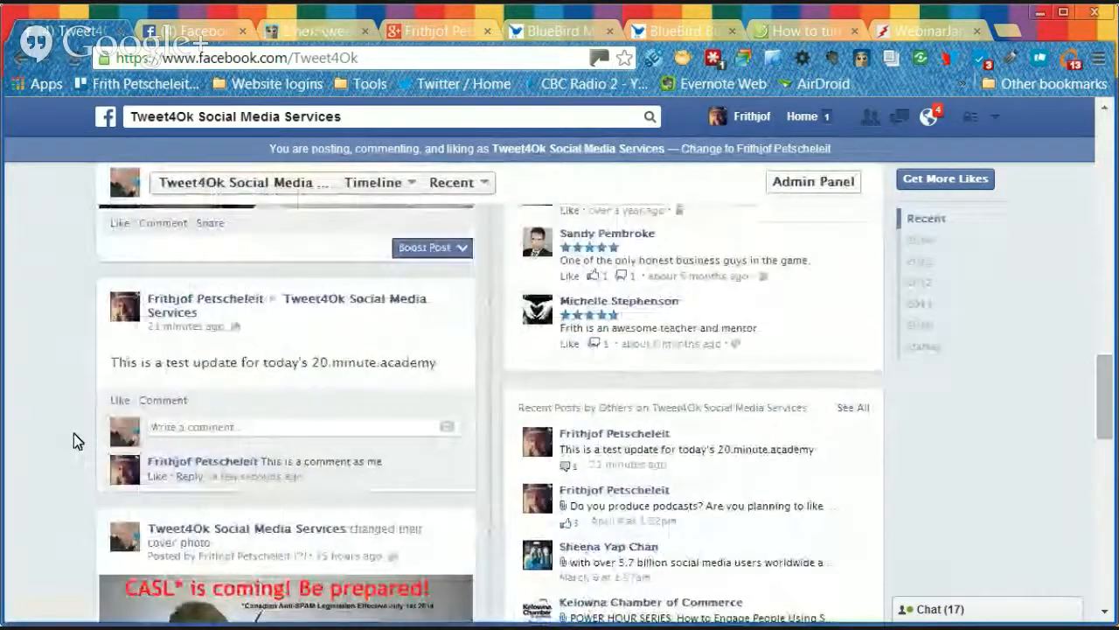
click(273, 434)
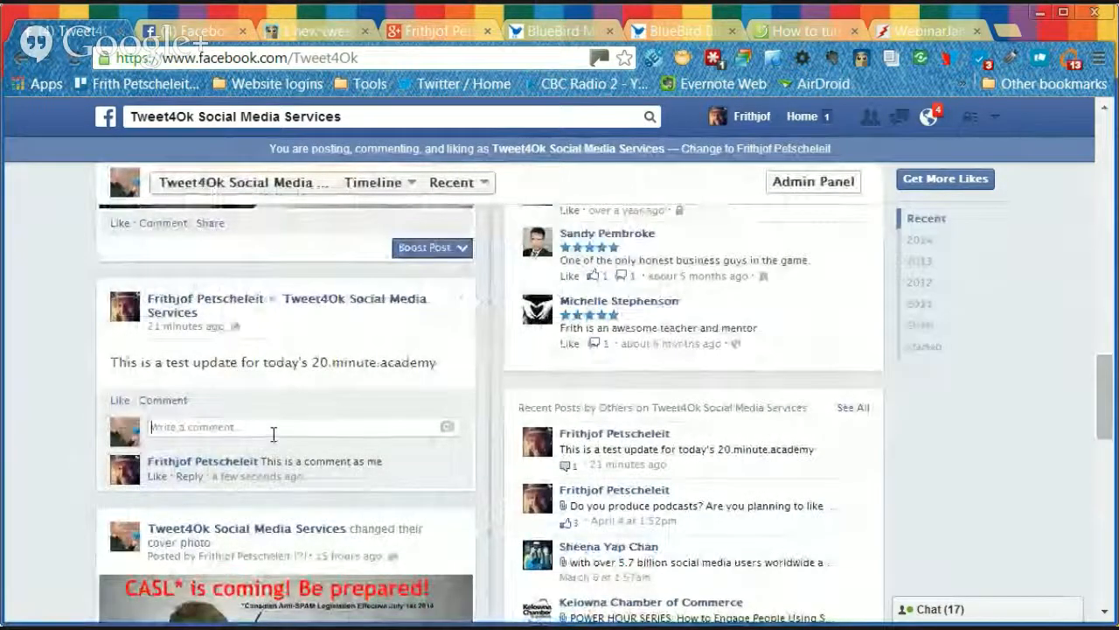
text(This ai)
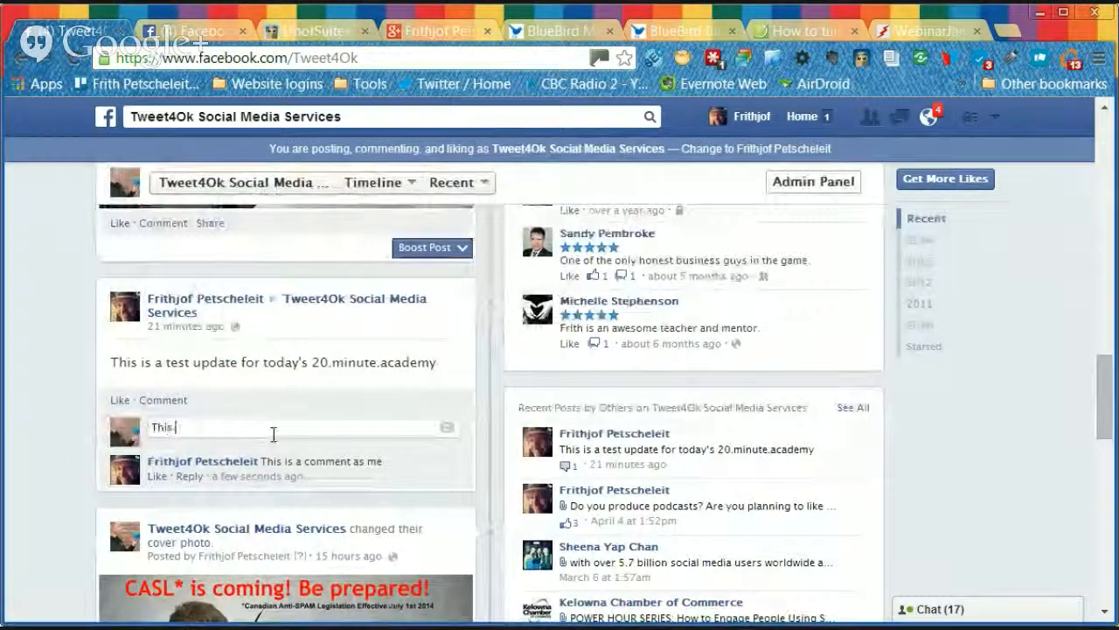
key(BackSpace)
key(BackSpace)
text(i)
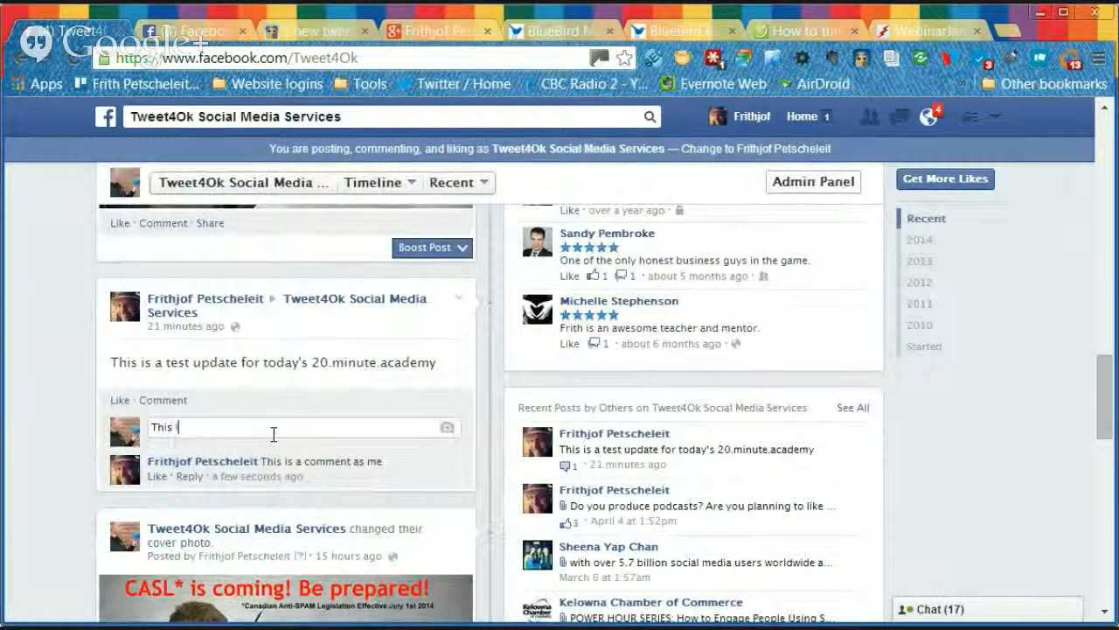
text(s a comment)
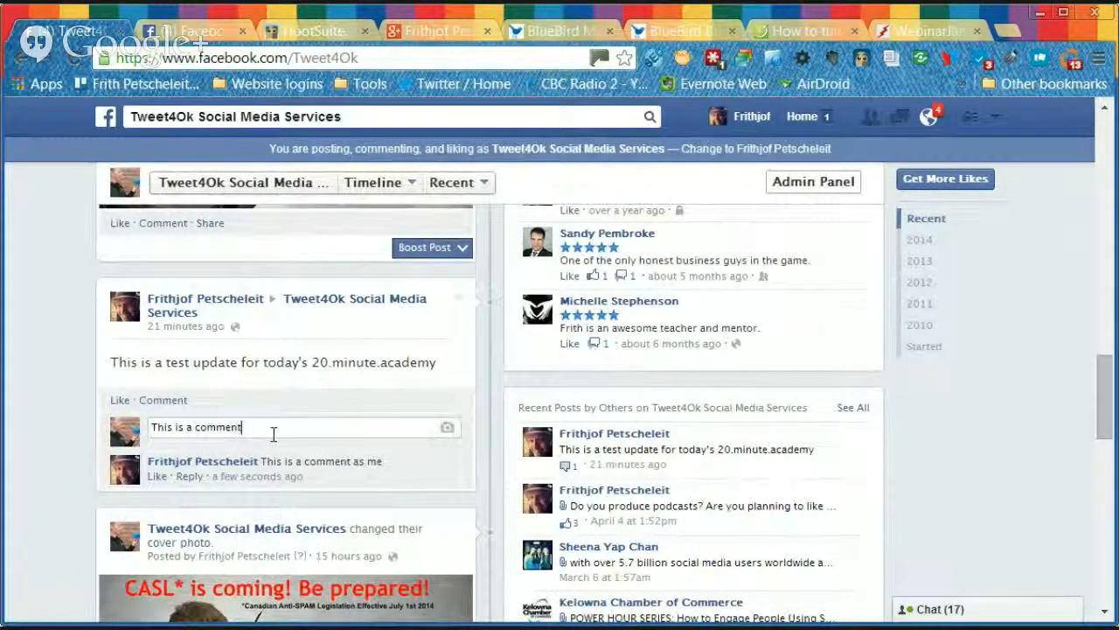
text( as the page)
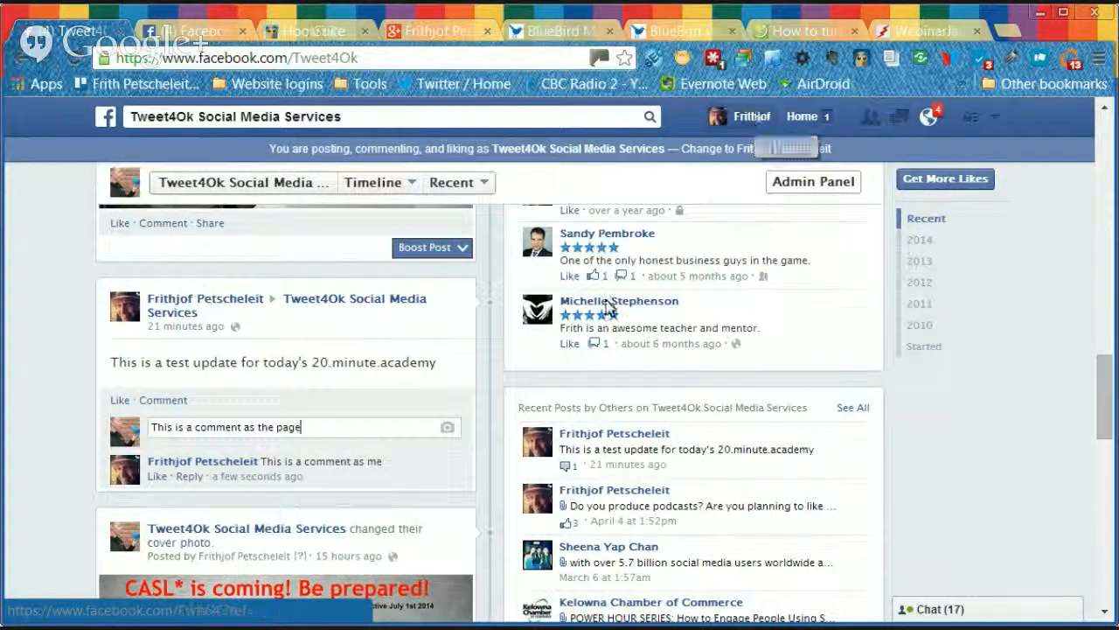
key(Return)
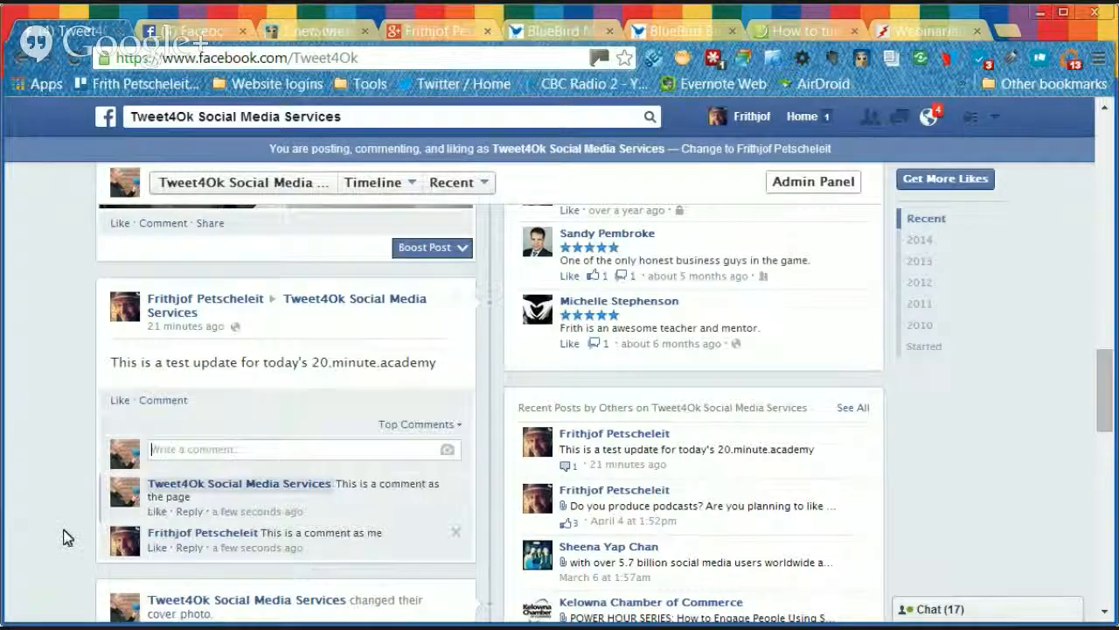
scroll(83, 411, down, 2)
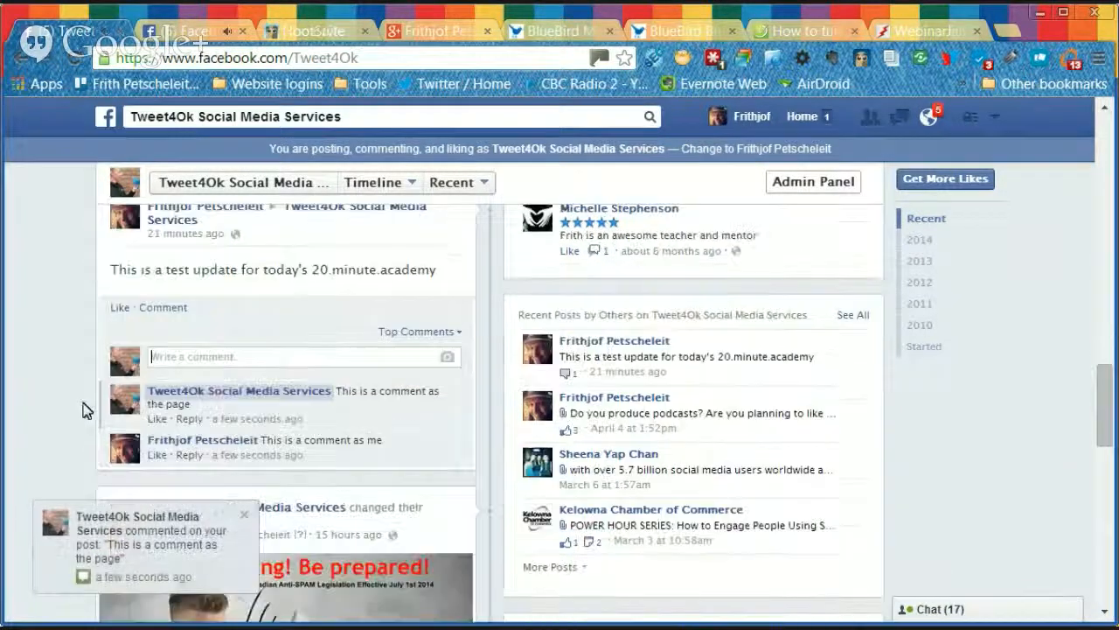
click(244, 515)
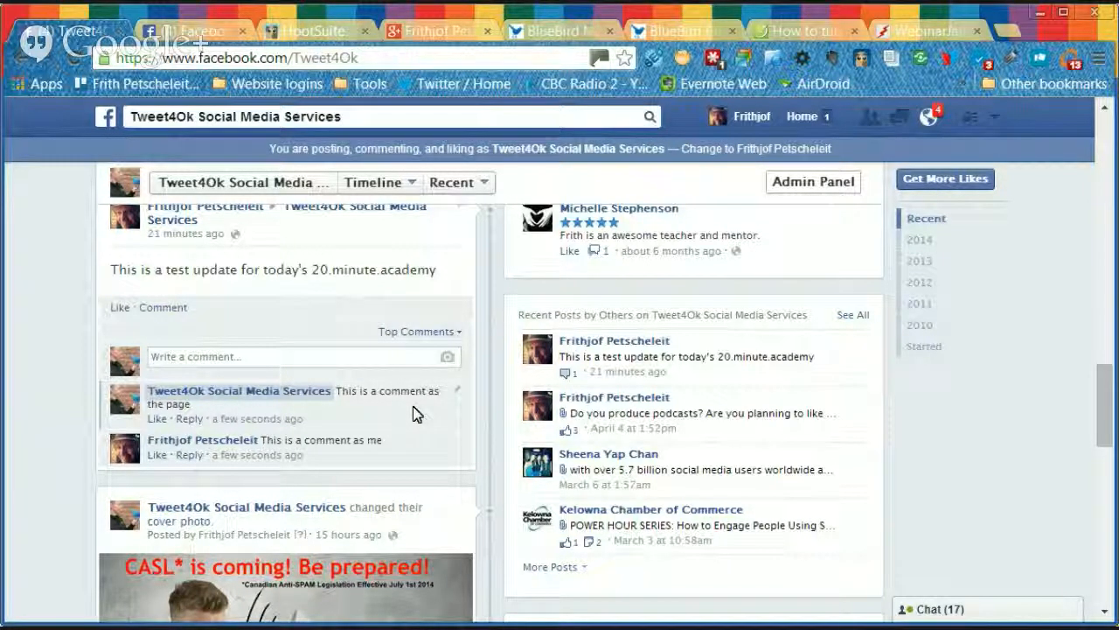
- Answer the "This is a comment as me" comment as the page with "Reply" and dismiss the notification
scroll(413, 406, down, 1)
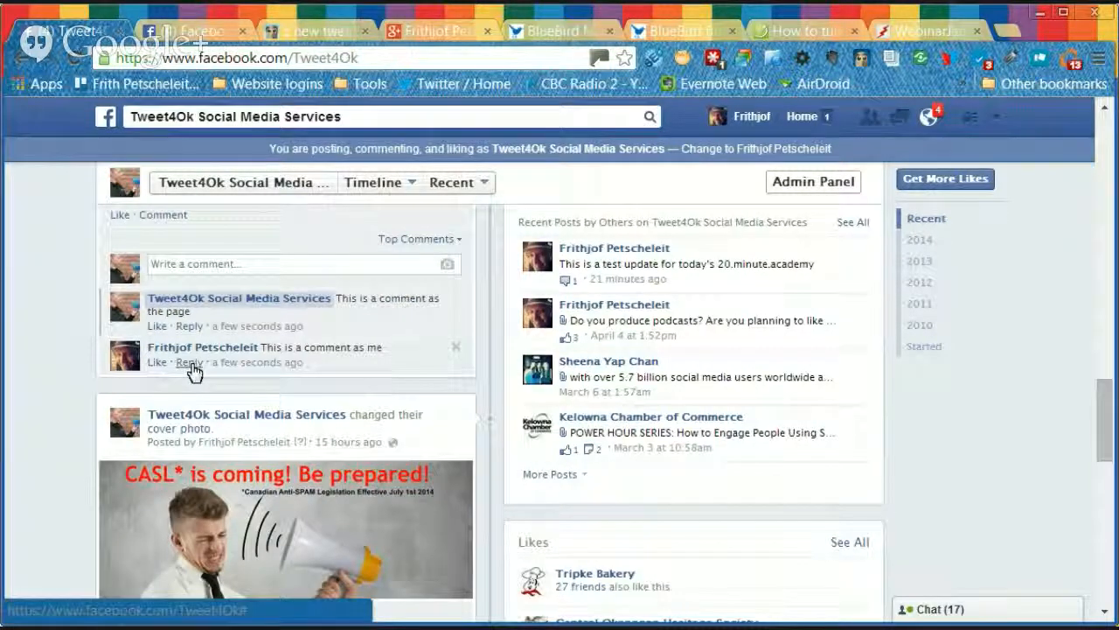
click(189, 362)
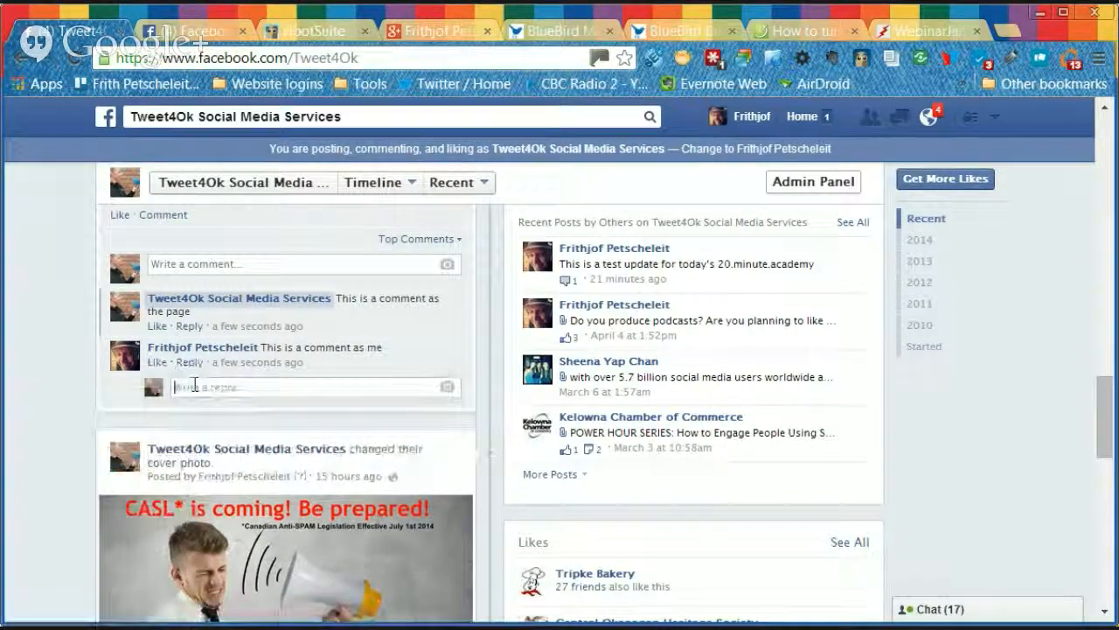
text(Here)
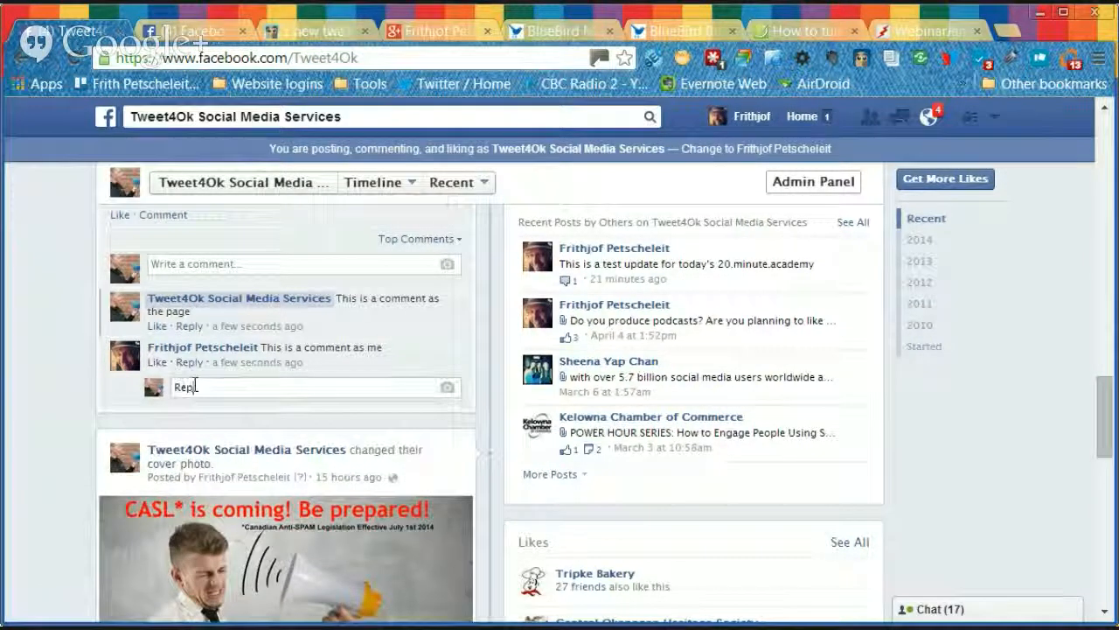
text(ly)
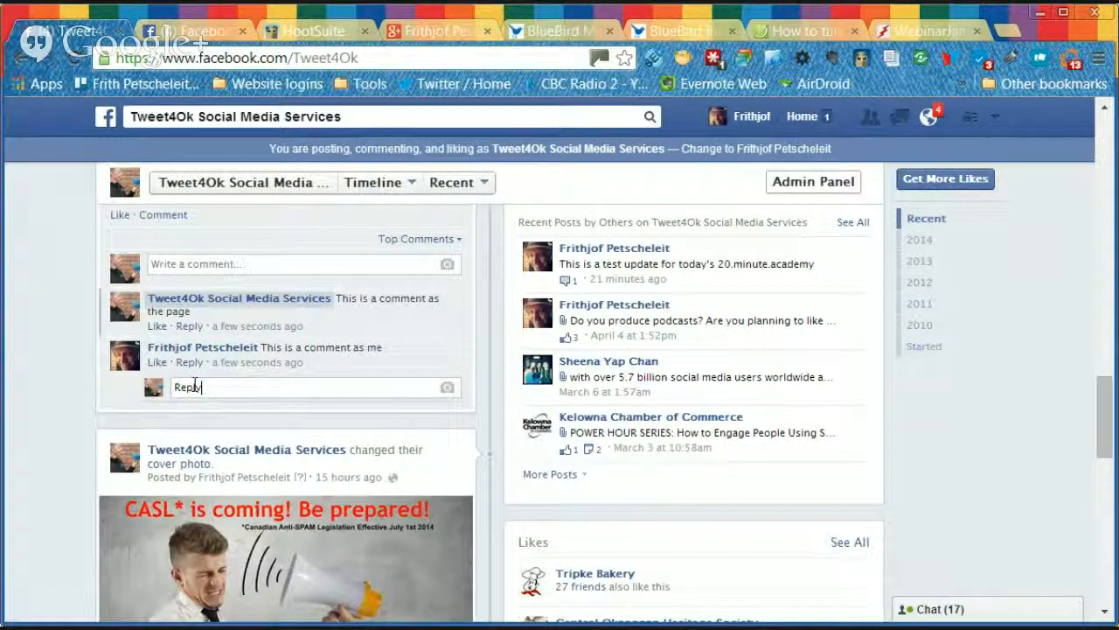
key(Return)
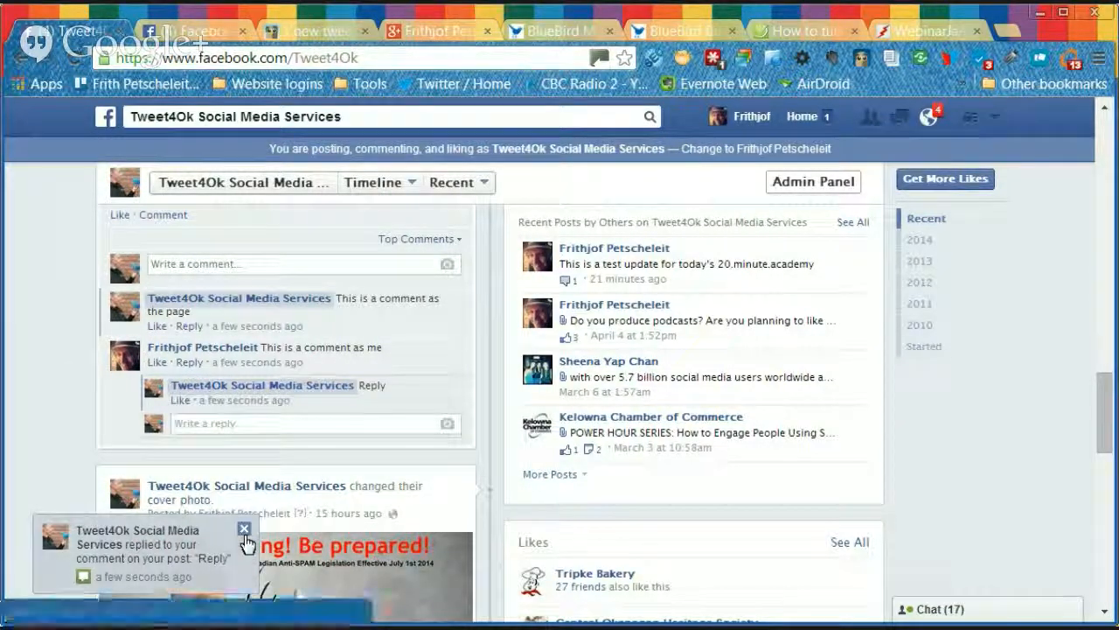
click(244, 528)
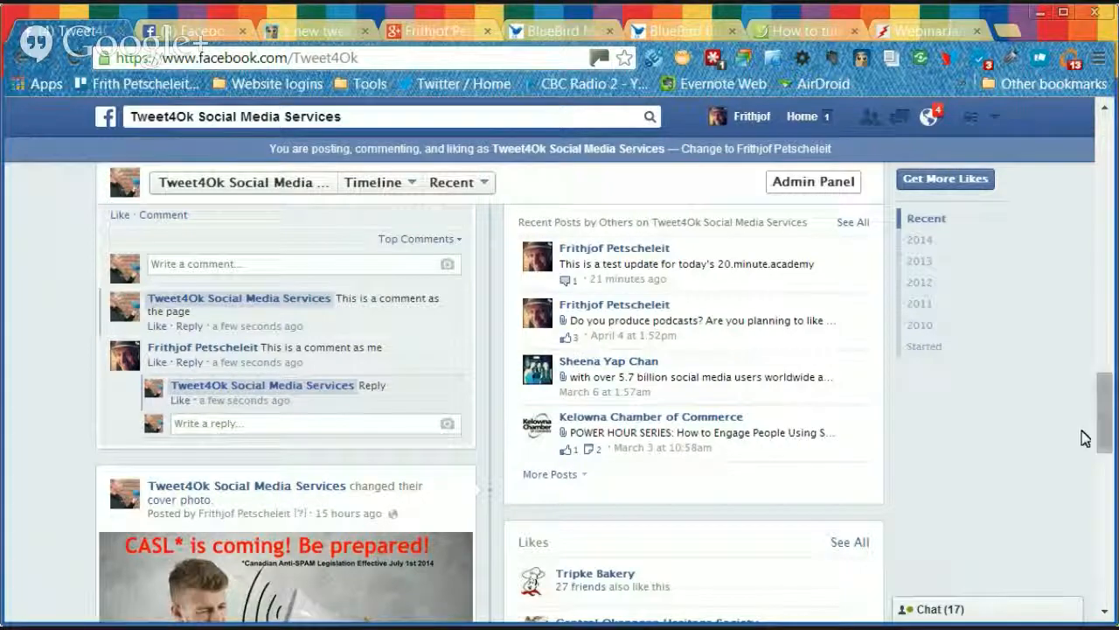
scroll(939, 438, up, 6)
scroll(962, 451, up, 4)
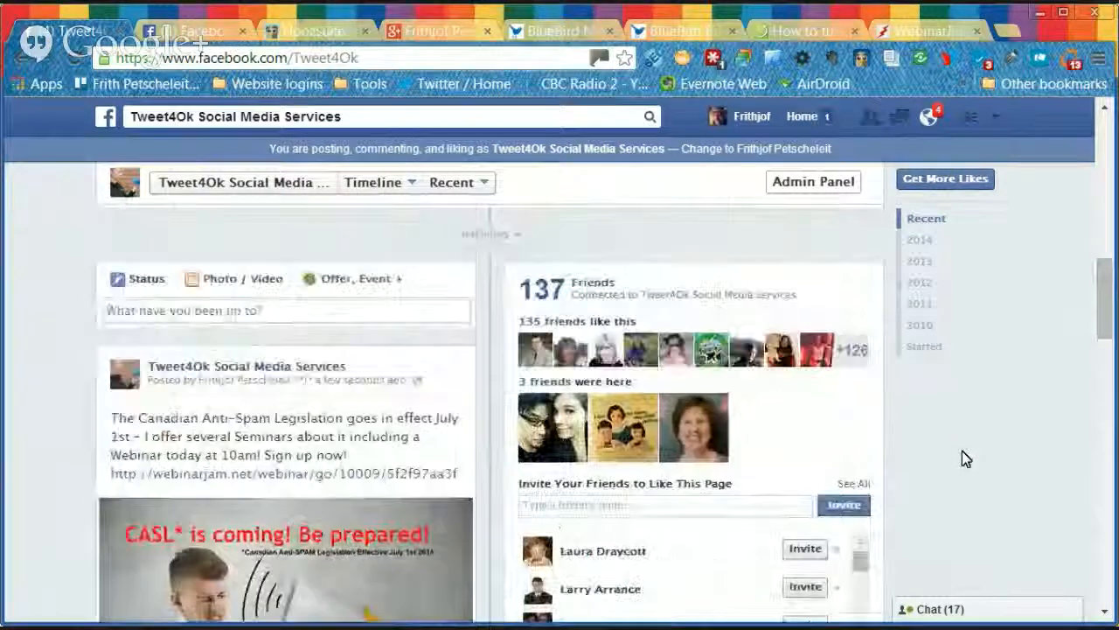
scroll(964, 452, down, 1)
scroll(964, 452, down, 8)
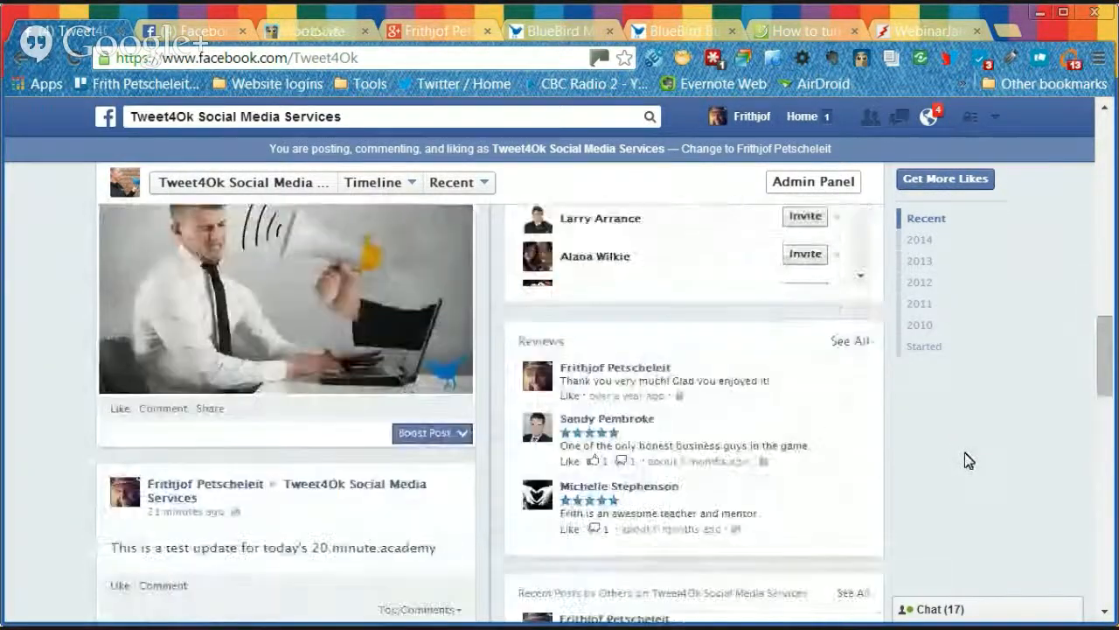